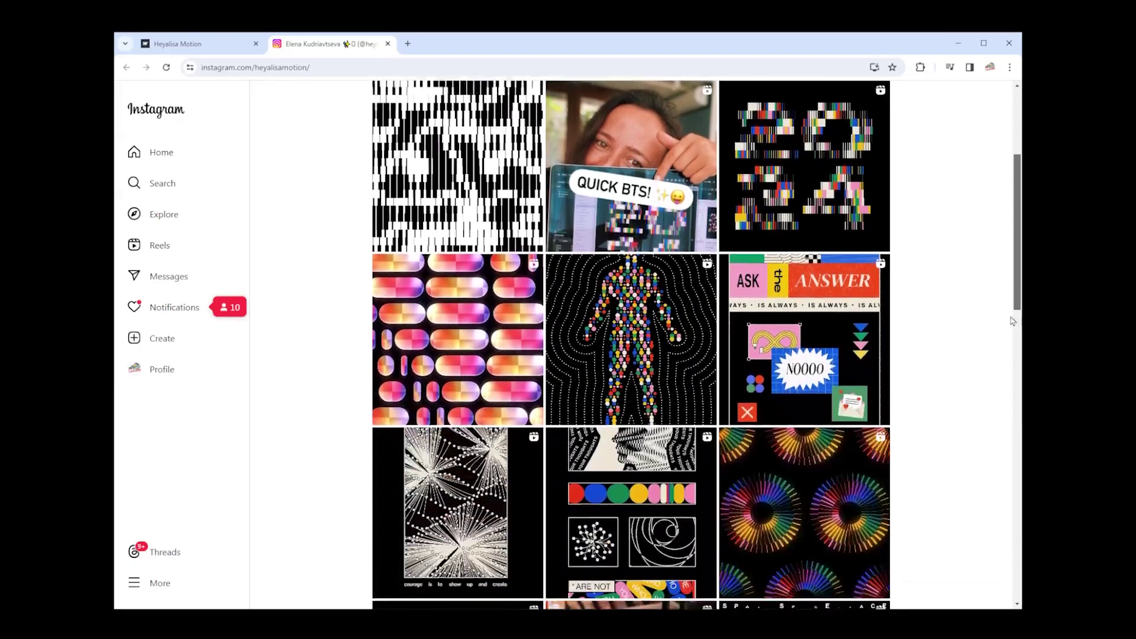
{"action": "scroll", "coordinate": [976, 384], "scroll_direction": "down", "scroll_amount": 3}
- Browse the Instagram profile grid and open the WHO ARE YOU pill animation post
{"action": "left_click", "coordinate": [664, 385]}
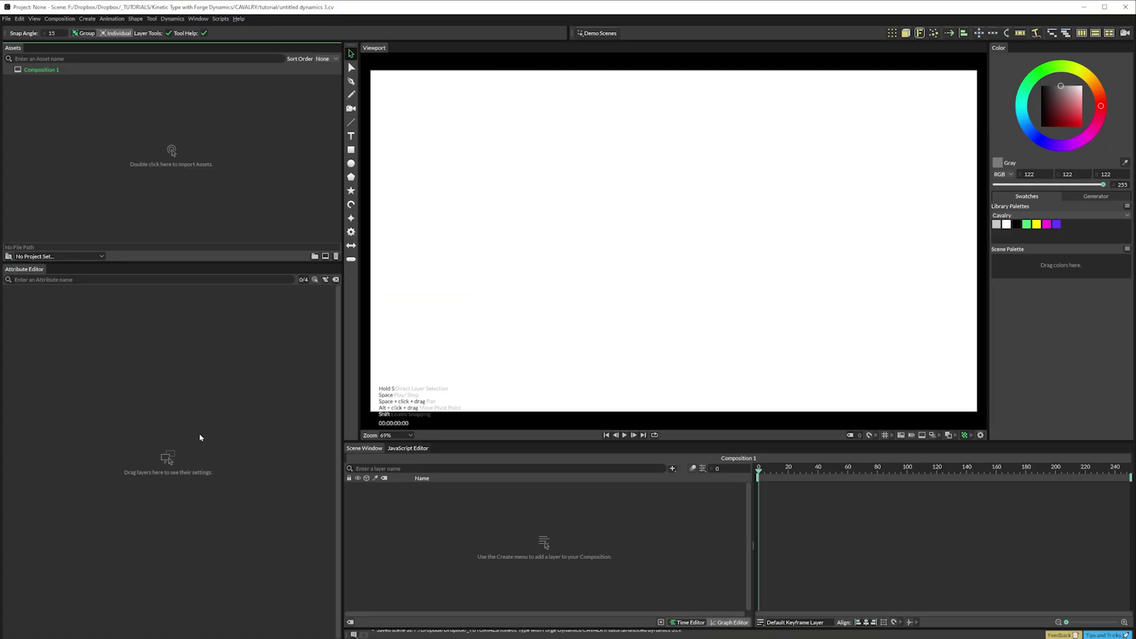
- Change Composition 1's frame rate to 24 fps in Composition Settings
{"action": "left_click", "coordinate": [570, 534]}
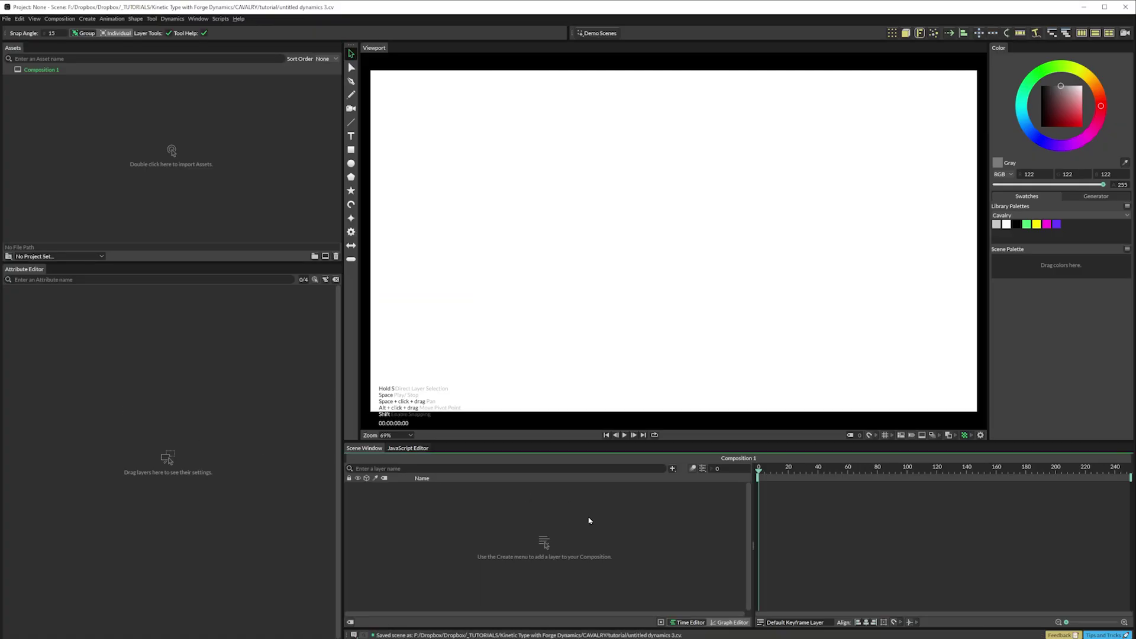
{"action": "key", "text": "ctrl+k"}
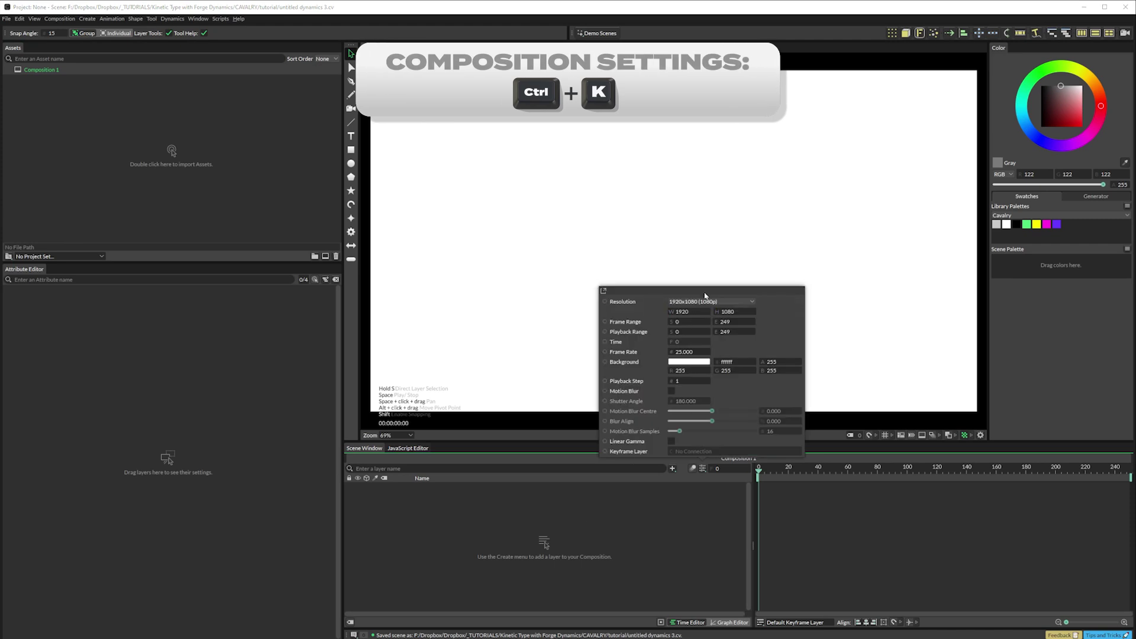
{"action": "left_click_drag", "start_coordinate": [705, 295], "coordinate": [667, 193]}
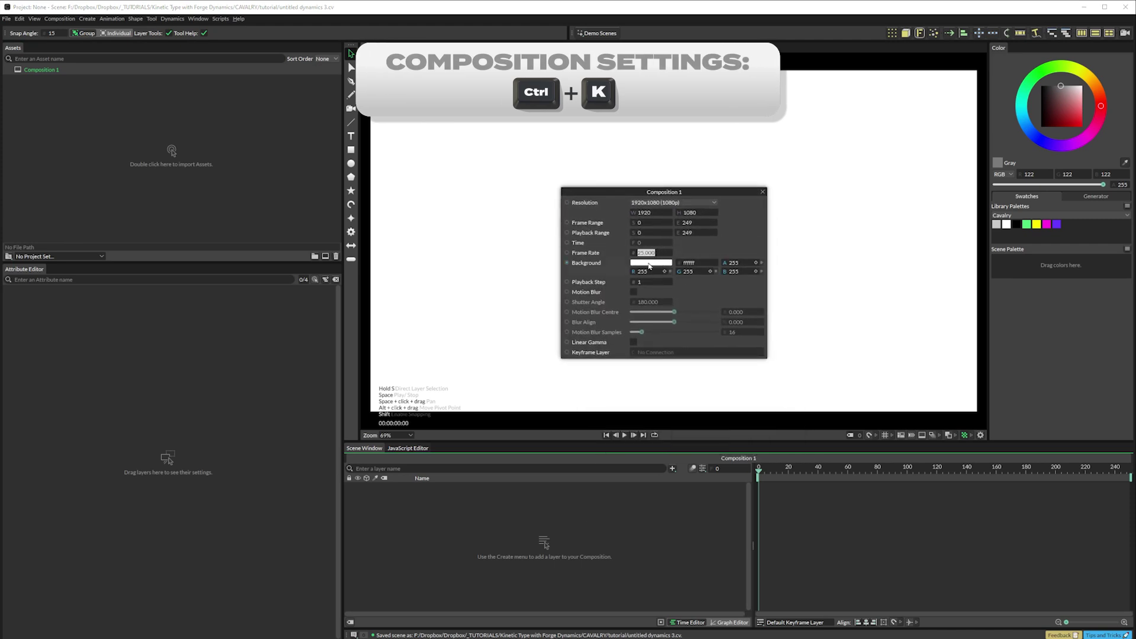
{"action": "type", "text": "24"}
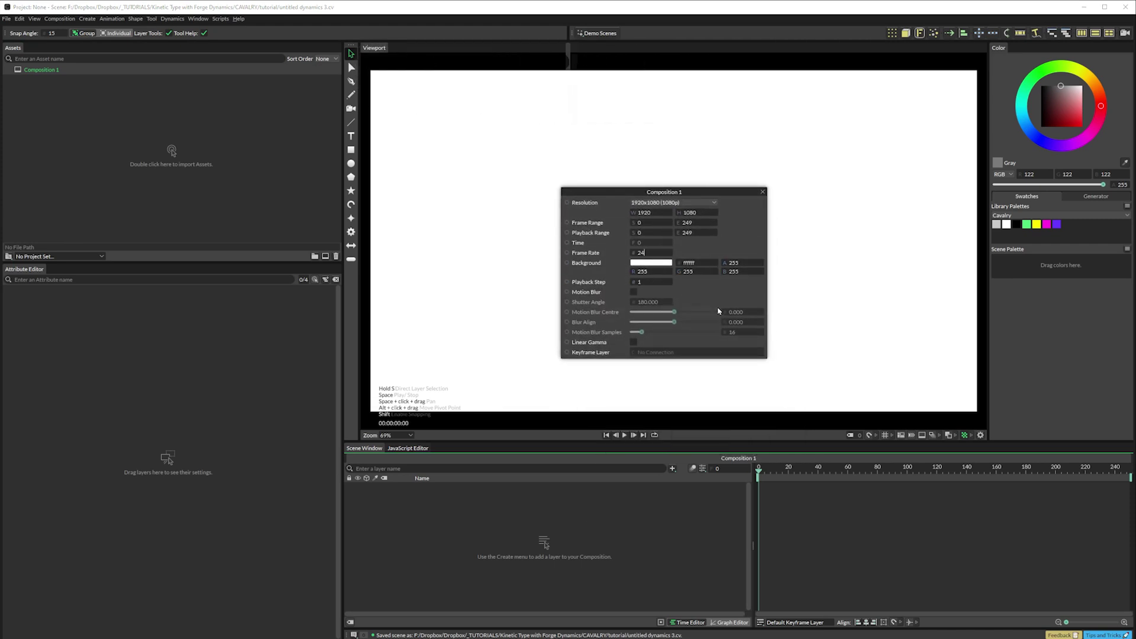
{"action": "left_click", "coordinate": [762, 192]}
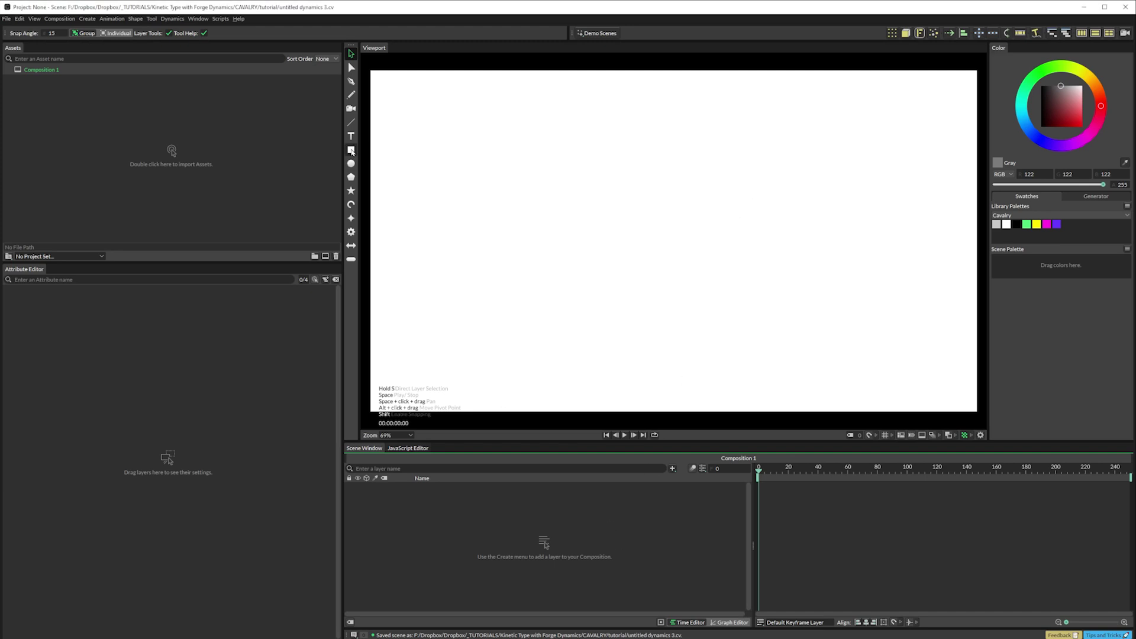
- Add a centred rectangle shape to the composition, replacing the hand-drawn one
{"action": "left_click", "coordinate": [351, 151]}
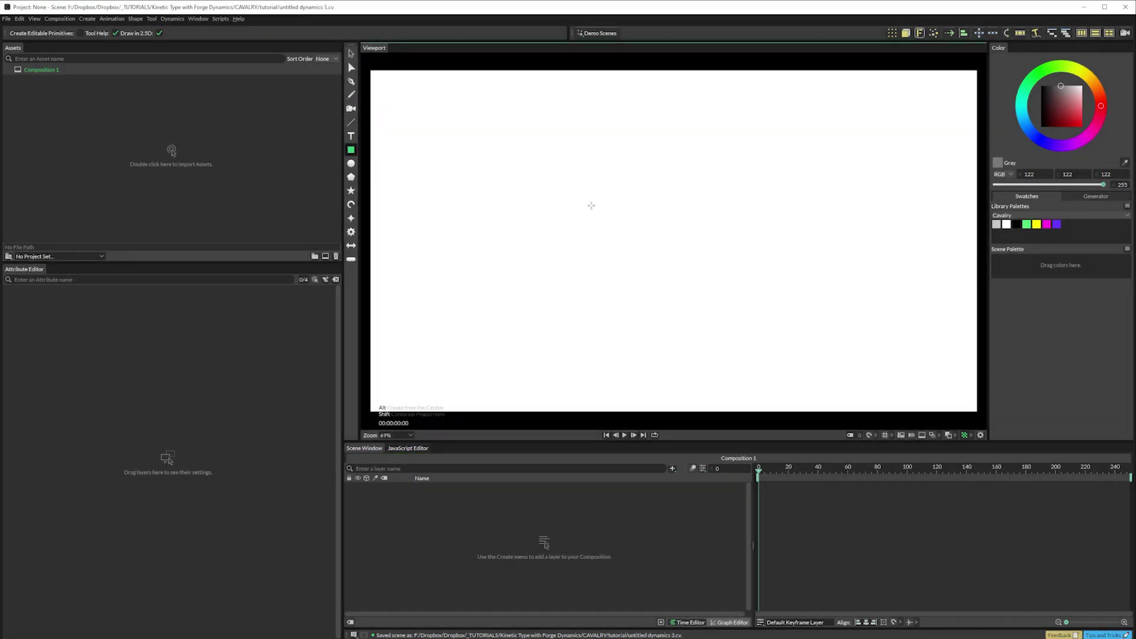
{"action": "left_click_drag", "start_coordinate": [591, 205], "coordinate": [762, 276]}
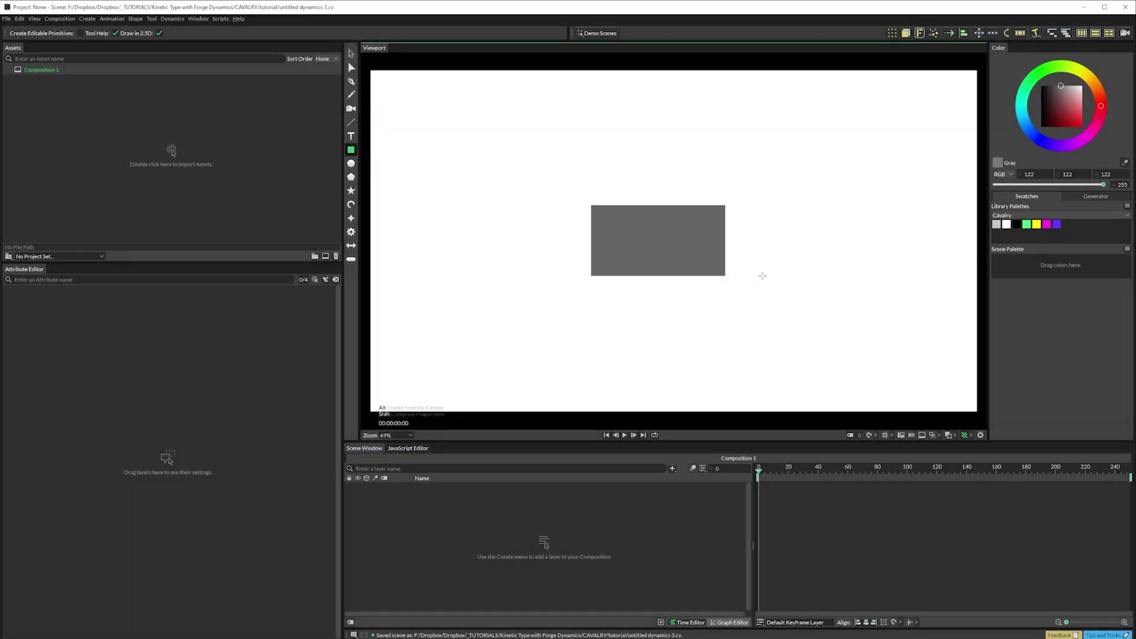
{"action": "key", "text": "ctrl+z"}
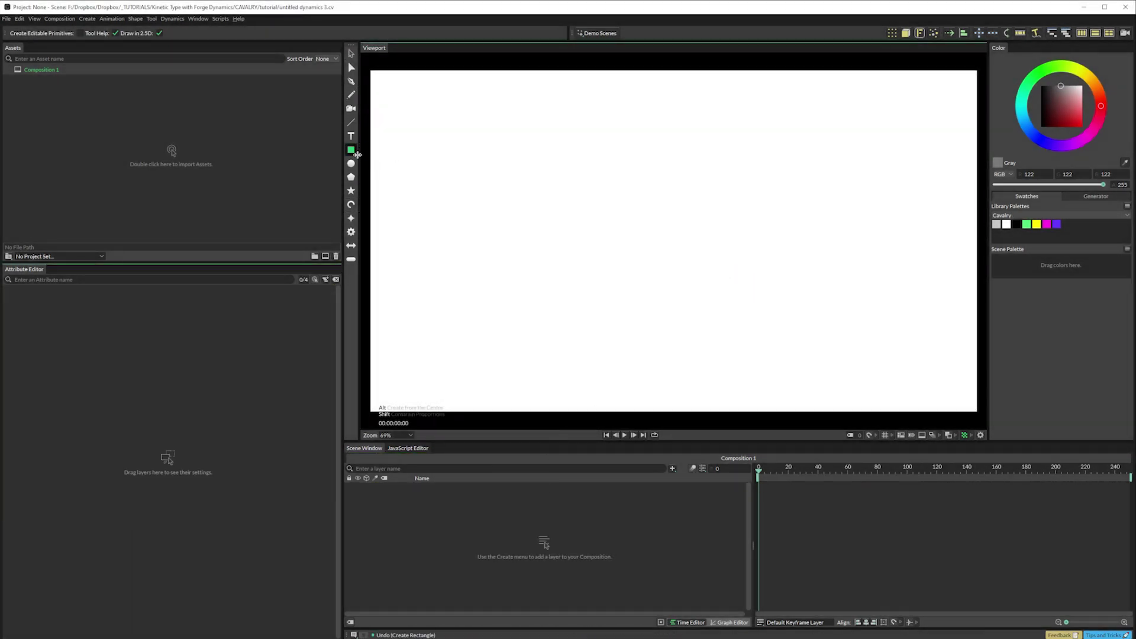
{"action": "key", "text": "ctrl+shift+z"}
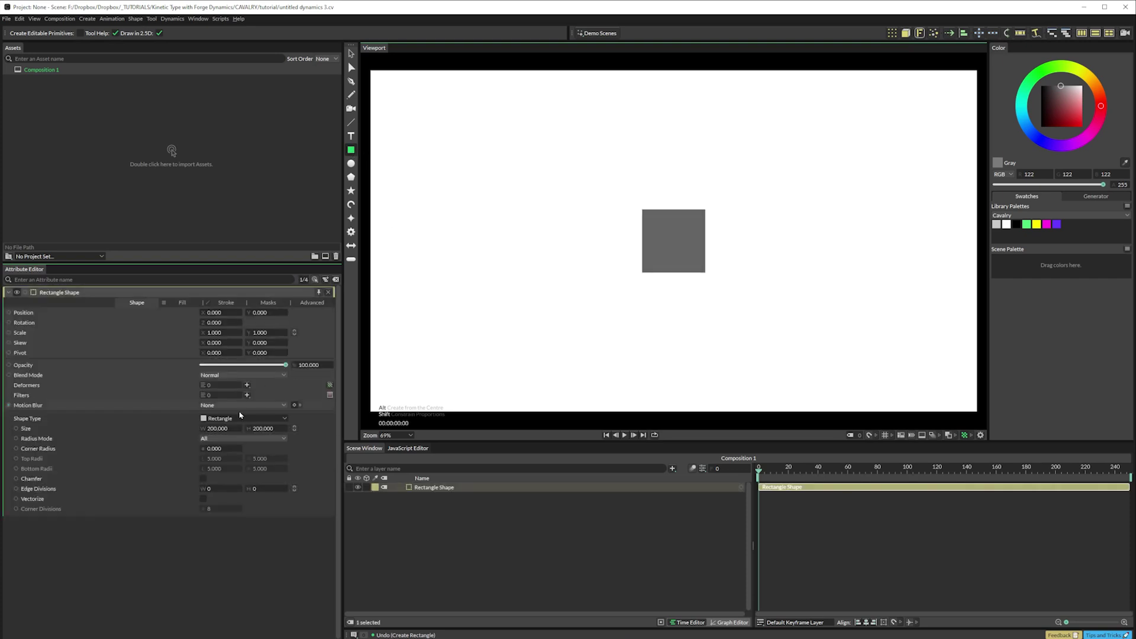
- Size the rectangle to 400 × 150 with corner radius 100 and add a Text Shape layer
{"action": "left_click", "coordinate": [219, 428]}
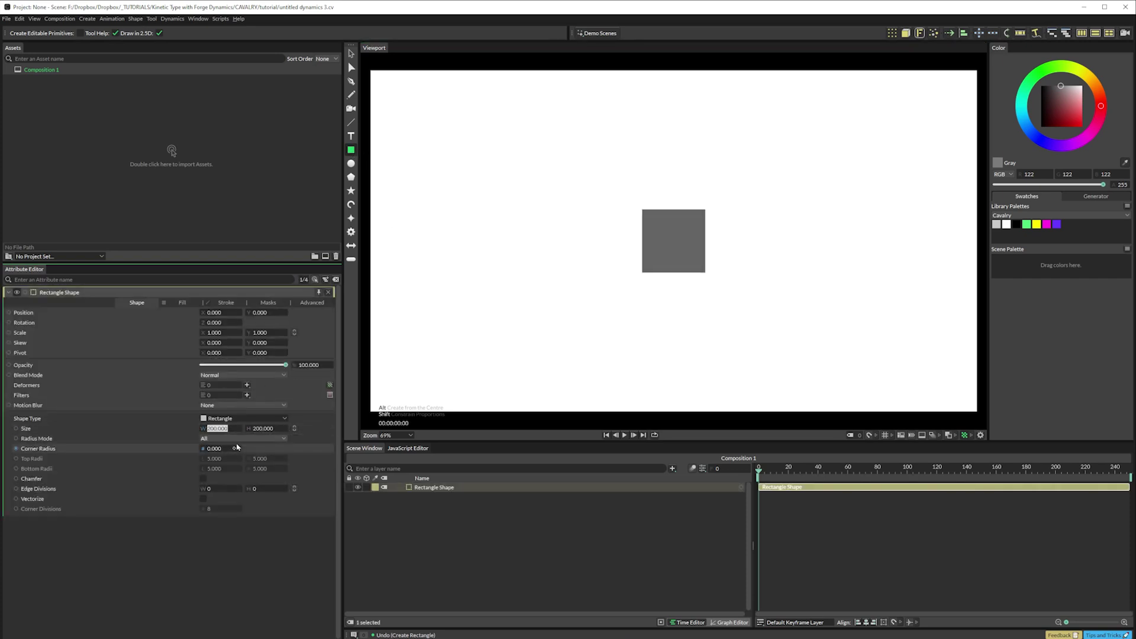
{"action": "type", "text": "400"}
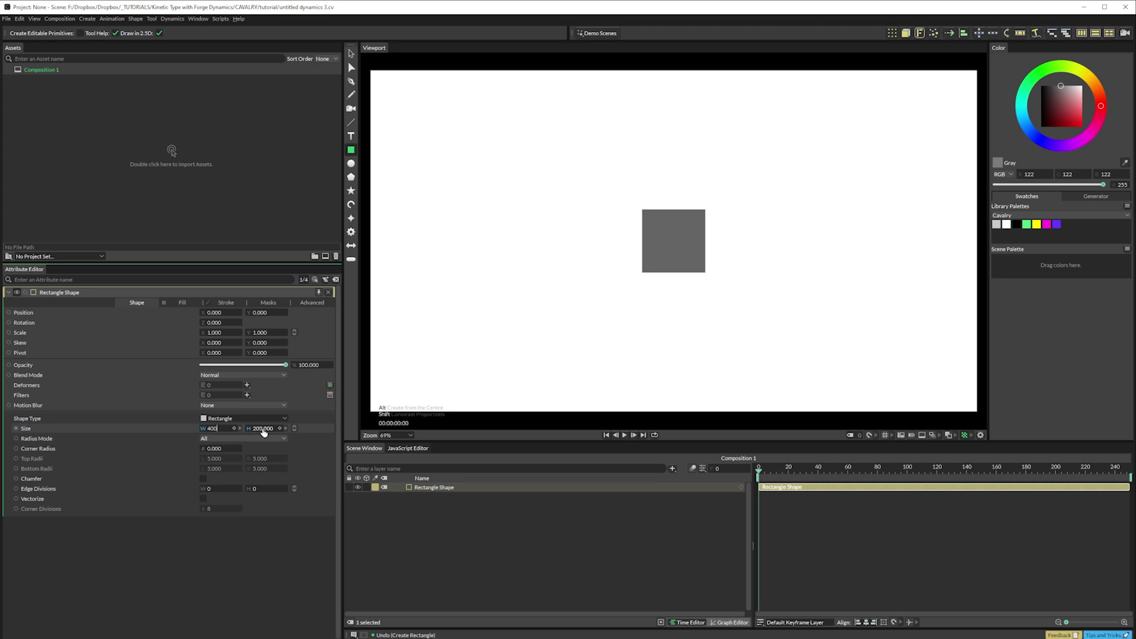
{"action": "key", "text": "Tab"}
{"action": "type", "text": "150"}
{"action": "left_click", "coordinate": [216, 448]}
{"action": "type", "text": "100"}
{"action": "key", "text": "Return"}
{"action": "left_click", "coordinate": [350, 136]}
- Make the text read WHO with a pure white fill, centred horizontally
{"action": "left_click", "coordinate": [236, 426]}
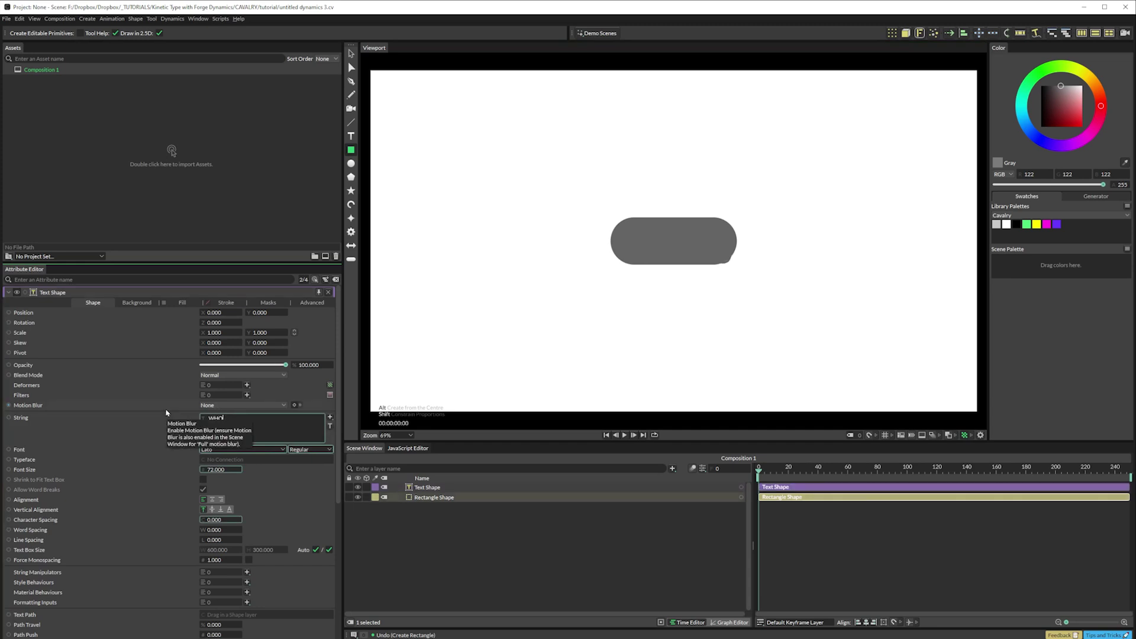
{"action": "type", "text": "WHO"}
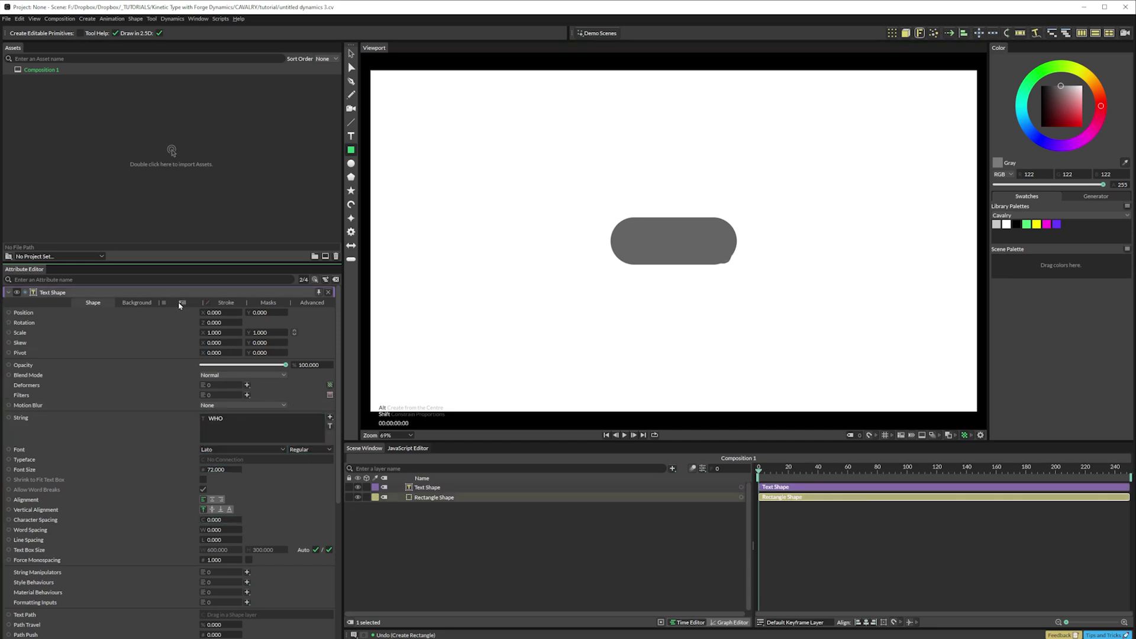
{"action": "left_click", "coordinate": [182, 303]}
{"action": "left_click", "coordinate": [221, 323]}
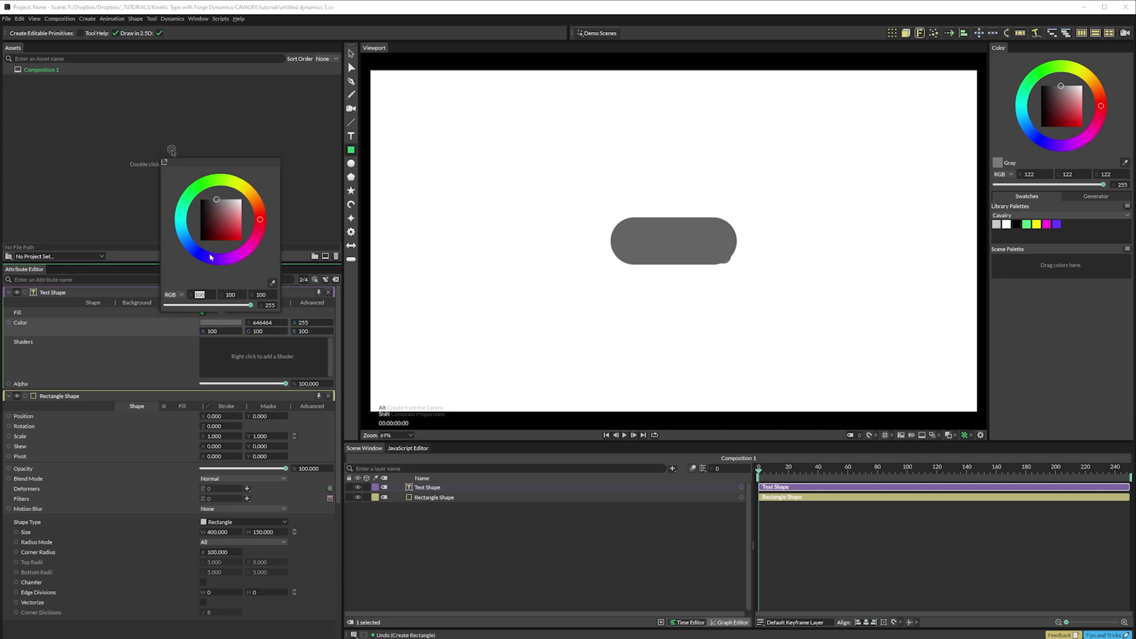
{"action": "left_click_drag", "start_coordinate": [233, 217], "coordinate": [261, 186]}
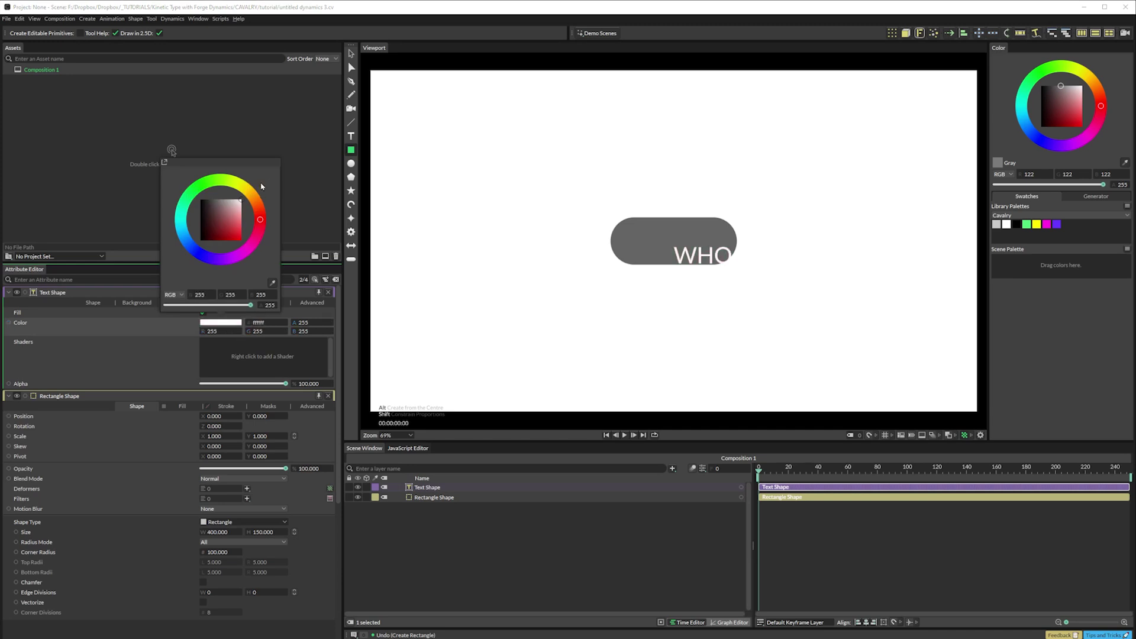
{"action": "left_click", "coordinate": [94, 303]}
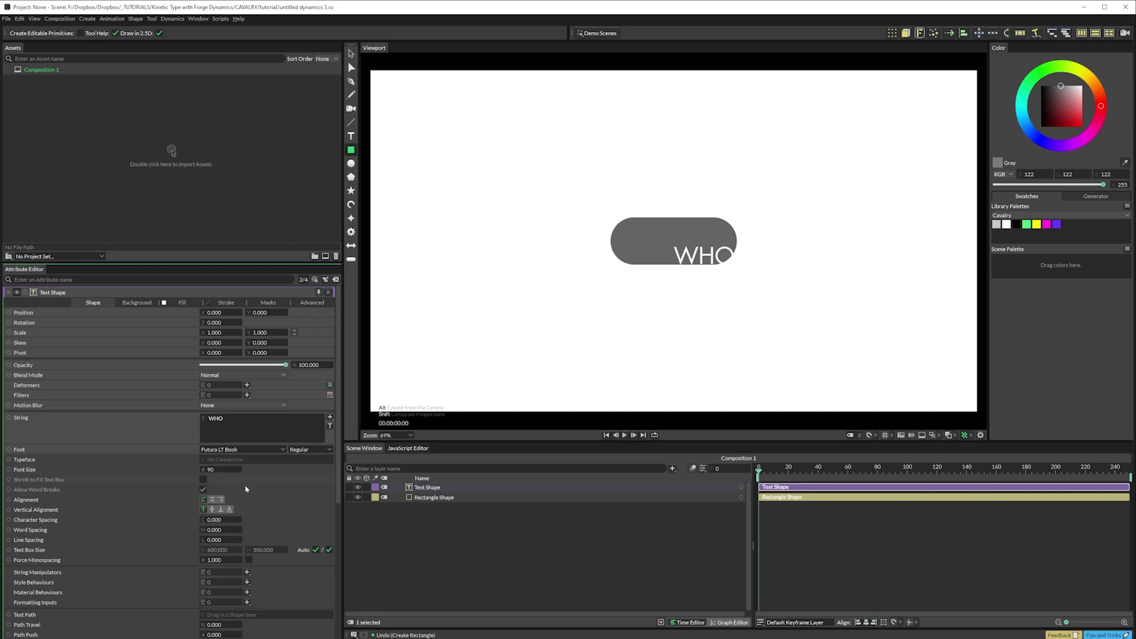
{"action": "left_click", "coordinate": [213, 501]}
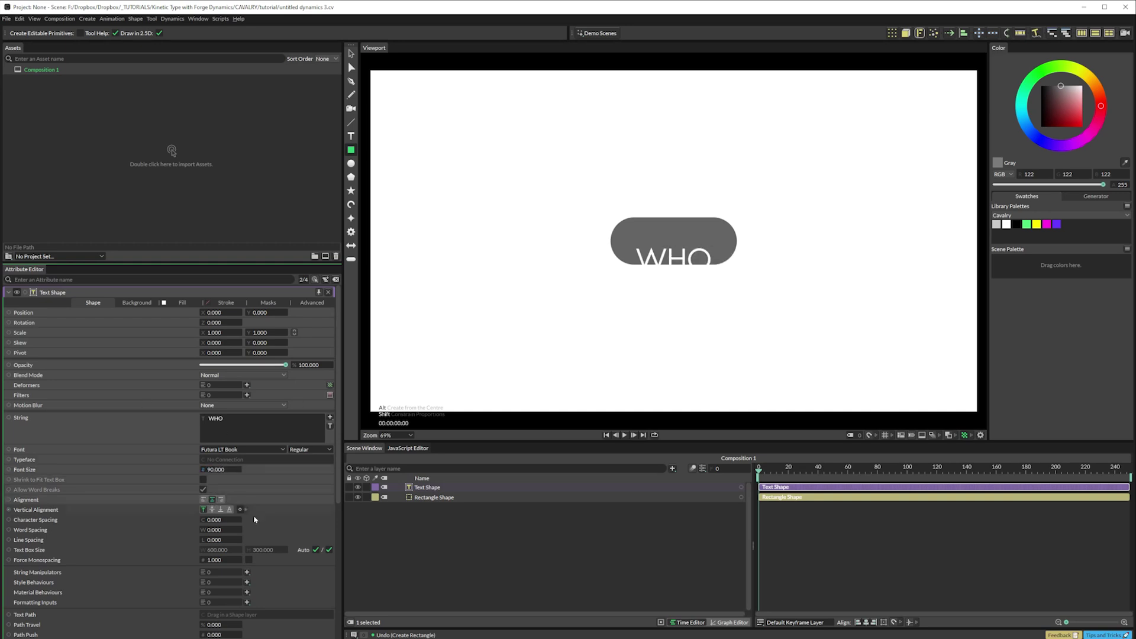
- Centre the WHO text vertically on the pill using the Align Window
{"action": "left_click", "coordinate": [203, 19]}
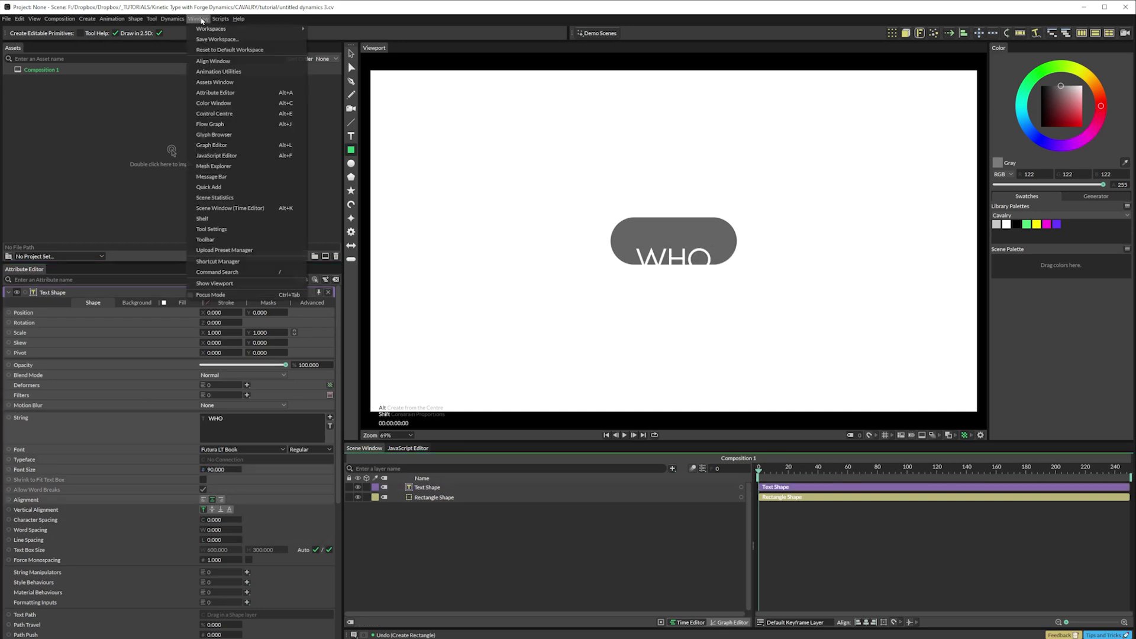
{"action": "left_click", "coordinate": [212, 61]}
{"action": "left_click_drag", "start_coordinate": [455, 208], "coordinate": [1021, 387]}
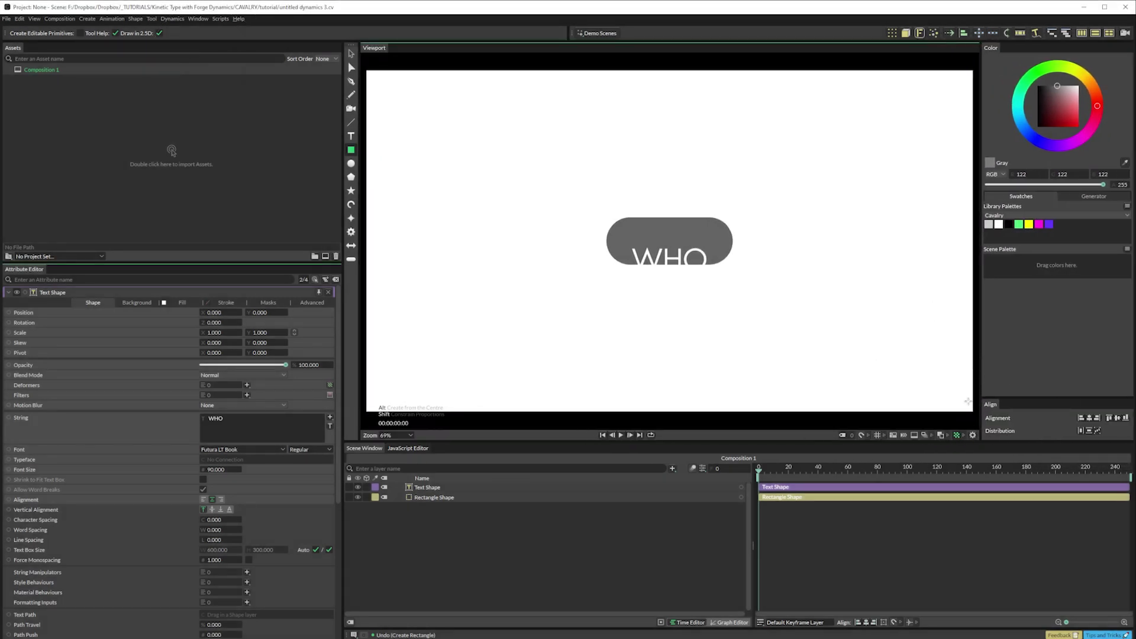
{"action": "left_click_drag", "start_coordinate": [444, 480], "coordinate": [533, 541]}
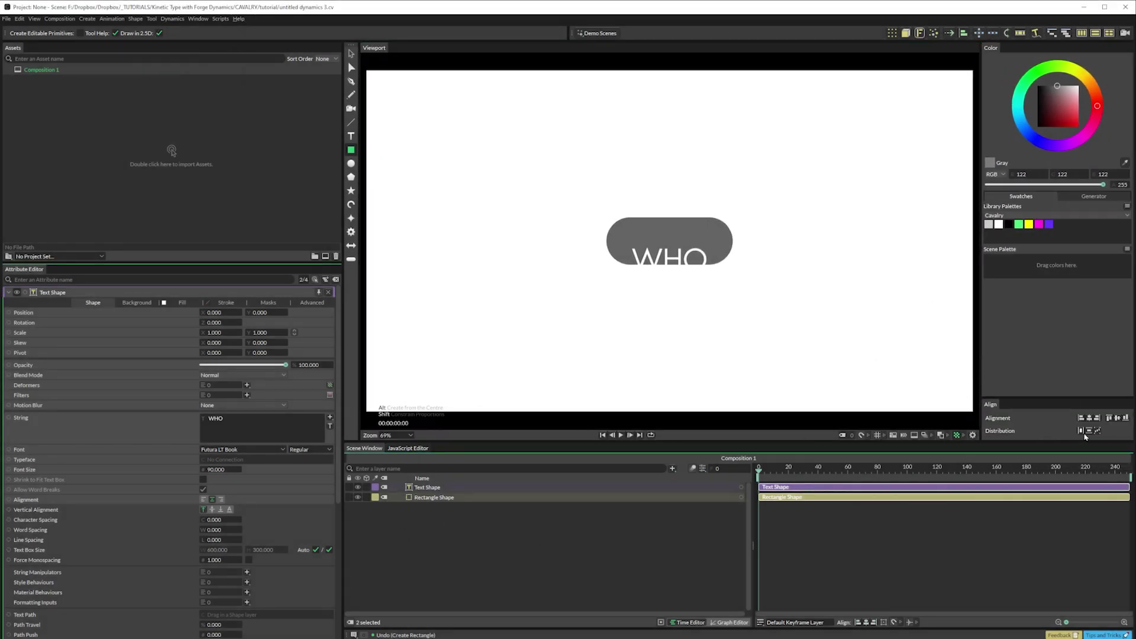
{"action": "left_click", "coordinate": [1117, 419]}
- Group the text and pill layers and name the group TEXT LOZENGE
{"action": "left_click", "coordinate": [586, 524]}
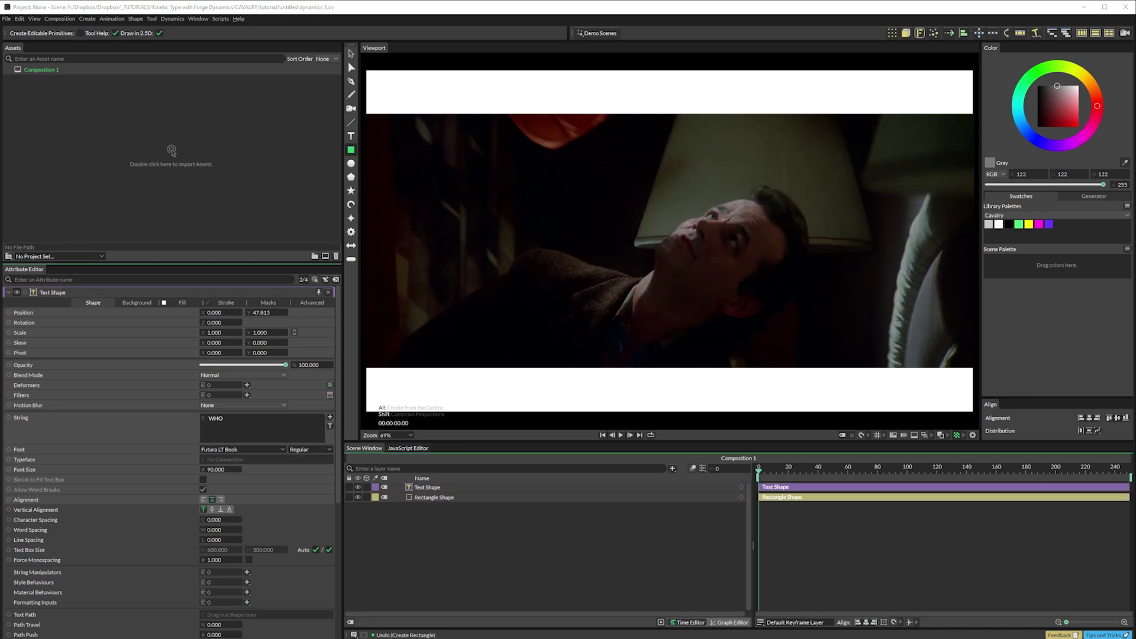
{"action": "key", "text": "ctrl+a"}
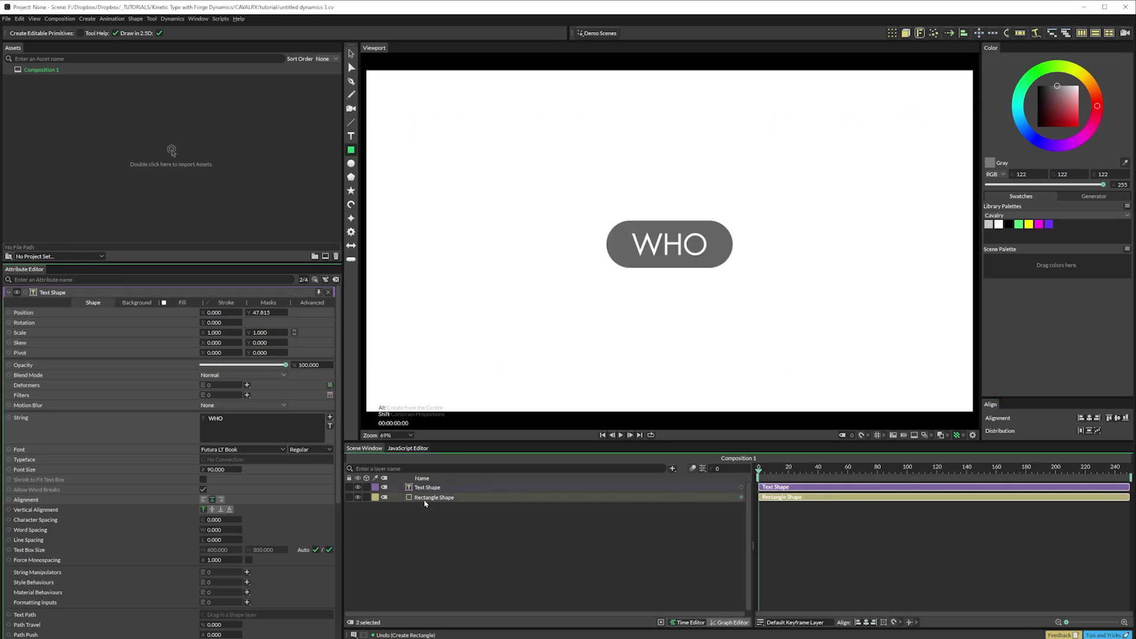
{"action": "right_click", "coordinate": [425, 497]}
{"action": "left_click", "coordinate": [450, 340]}
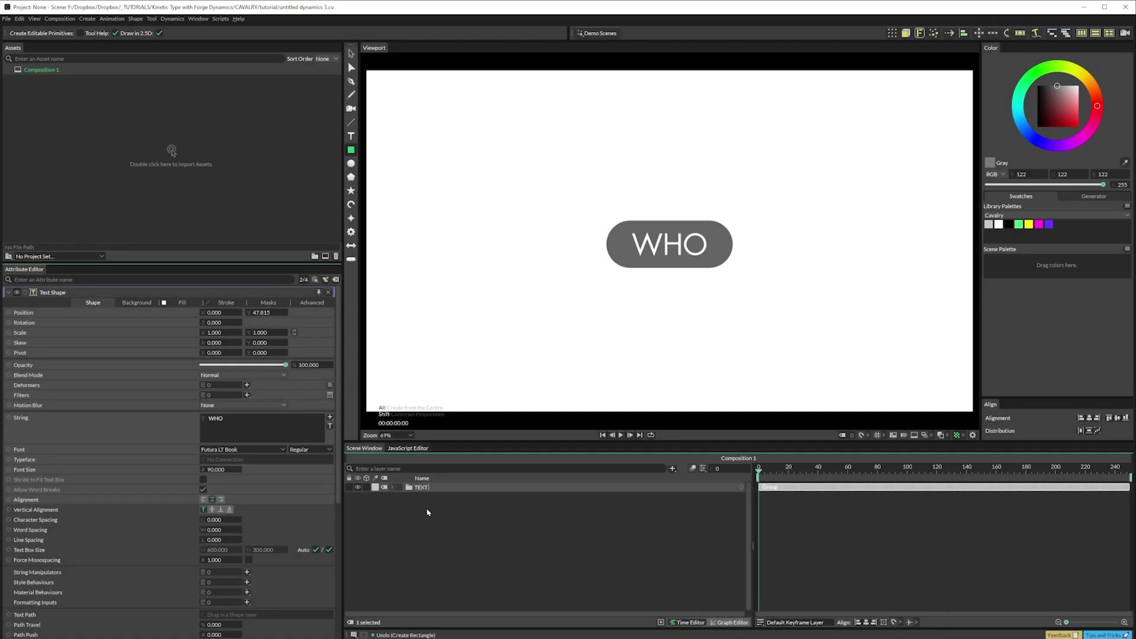
{"action": "type", "text": "OZENGE"}
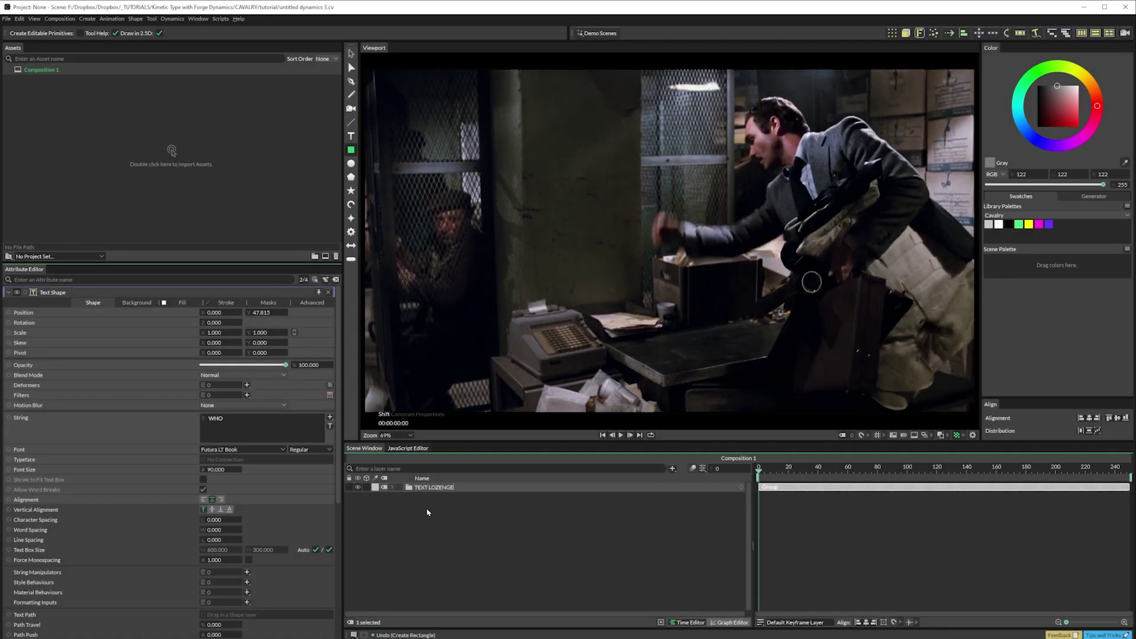
{"action": "key", "text": "Return"}
- Rename the composition to WHO ARE YOU and save the scene
{"action": "left_click", "coordinate": [48, 72]}
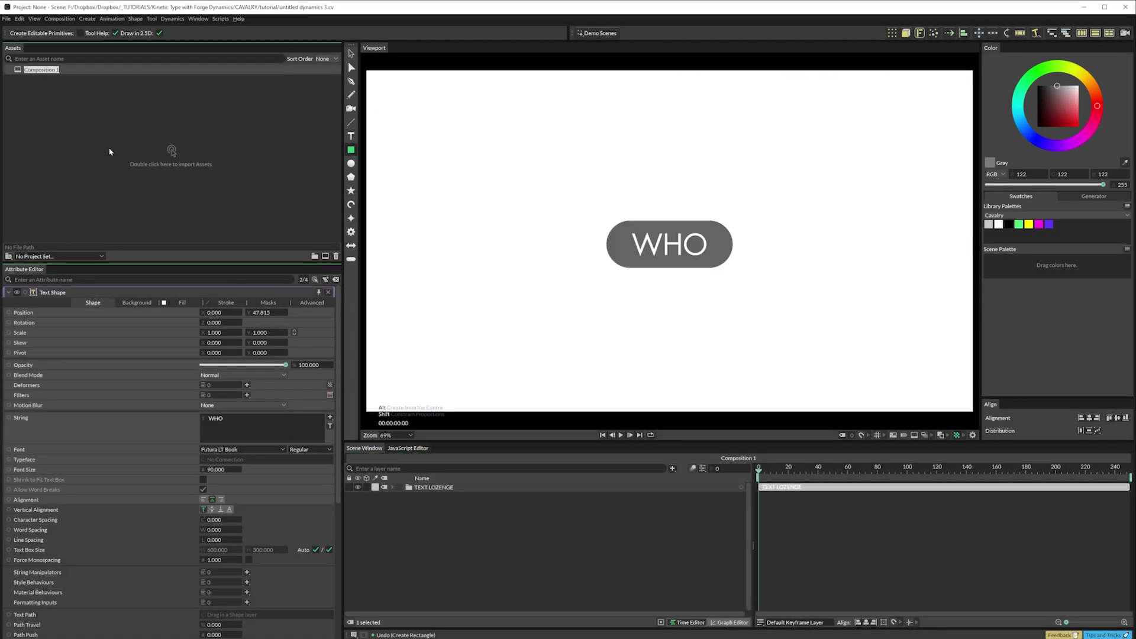
{"action": "type", "text": "WHO ARE"}
{"action": "left_click", "coordinate": [347, 62]}
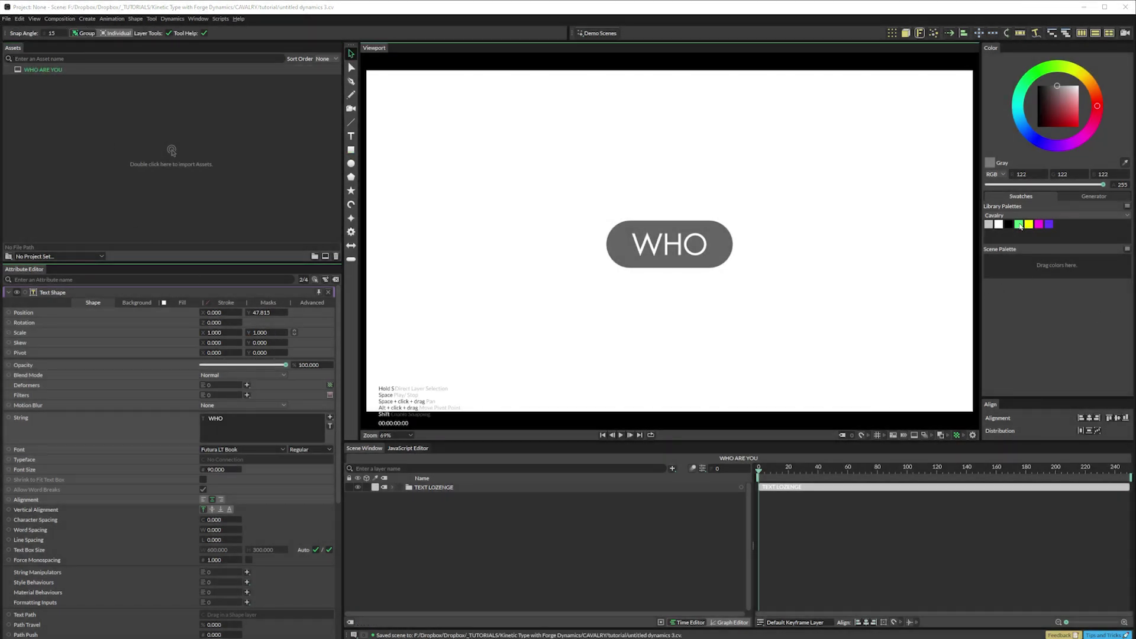
{"action": "key", "text": "ctrl+s"}
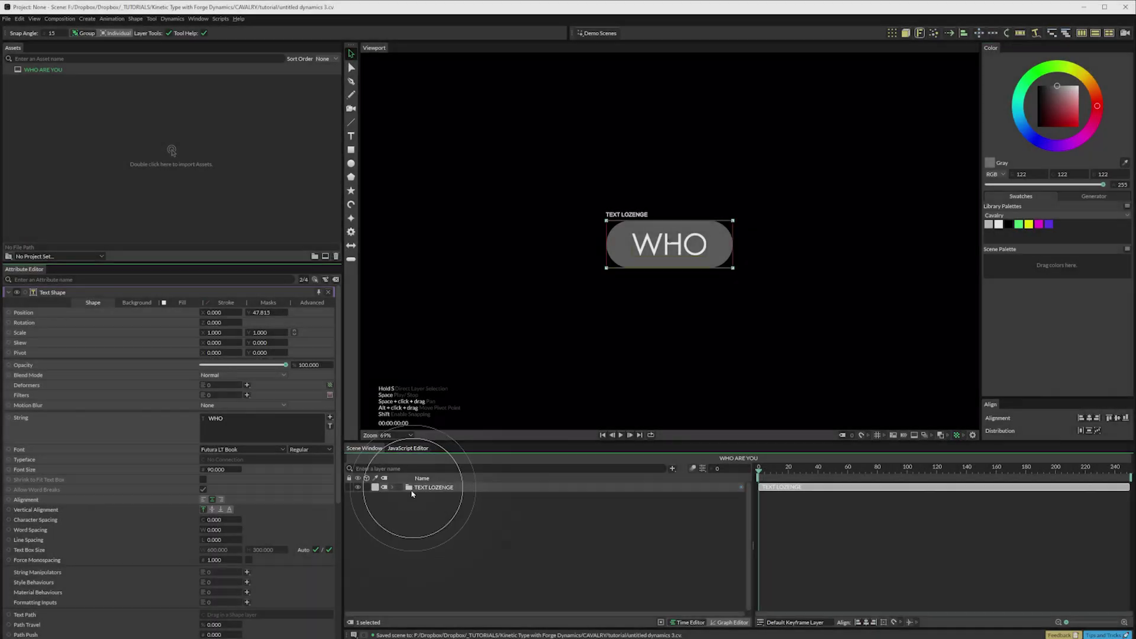
- Scatter the Duplicator's WHO lozenges randomly over a 2000 × 1000 area
{"action": "left_click", "coordinate": [892, 33]}
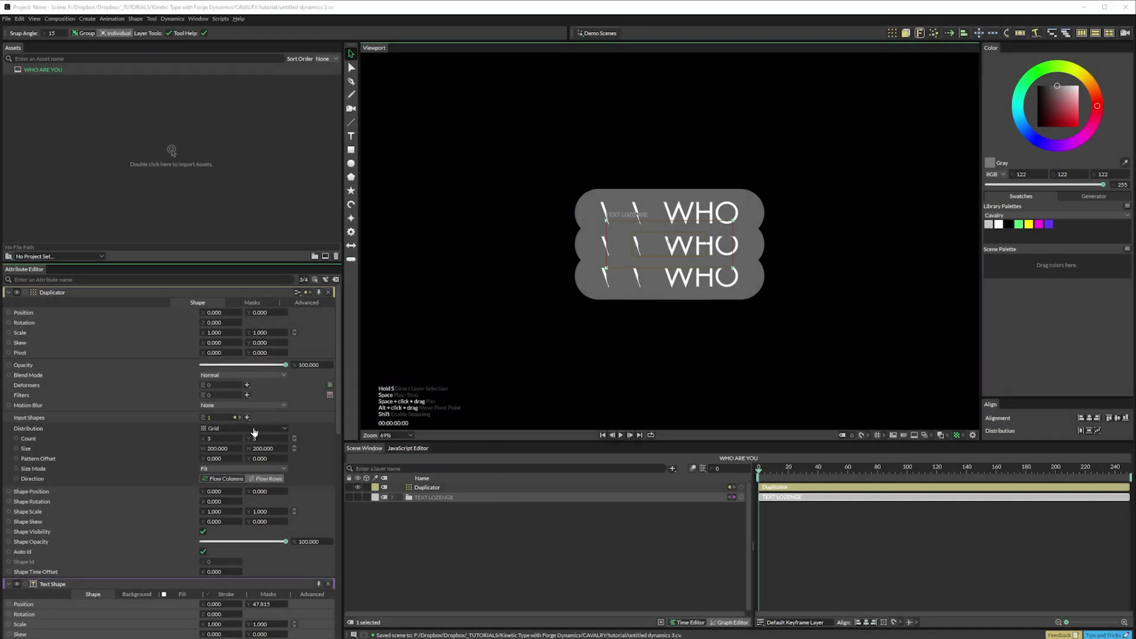
{"action": "left_click", "coordinate": [255, 430]}
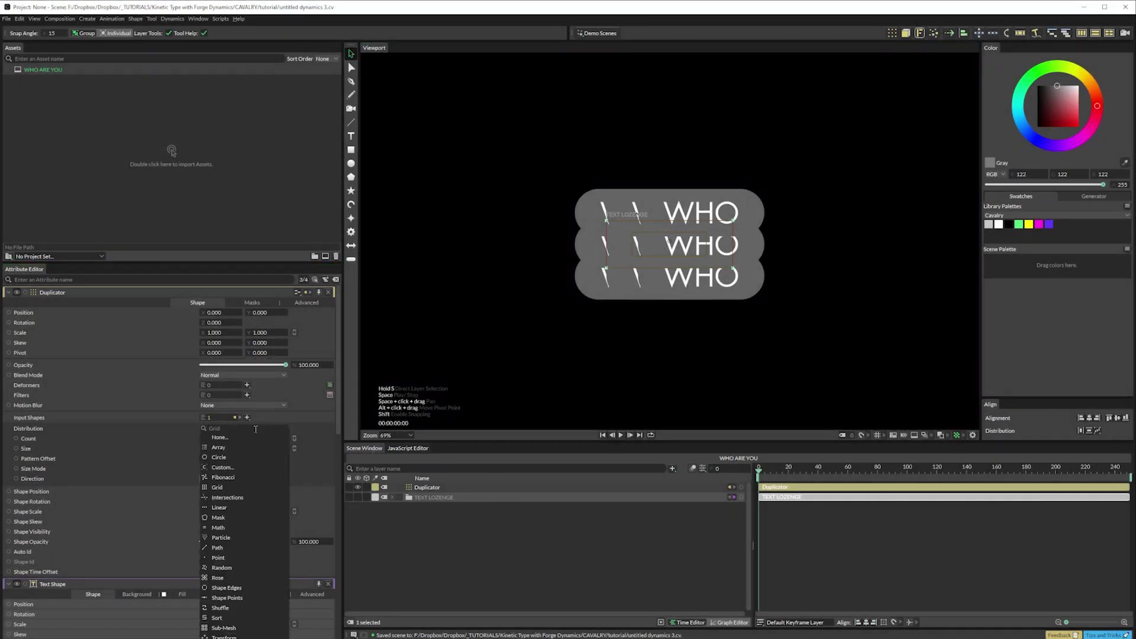
{"action": "left_click", "coordinate": [241, 568]}
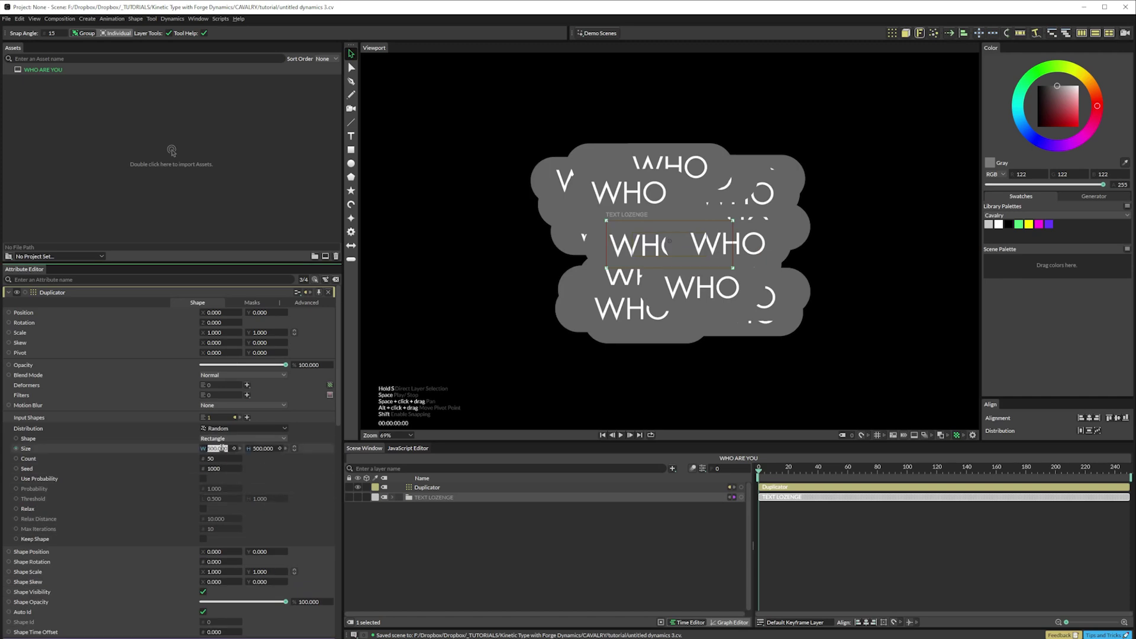
{"action": "type", "text": "2000"}
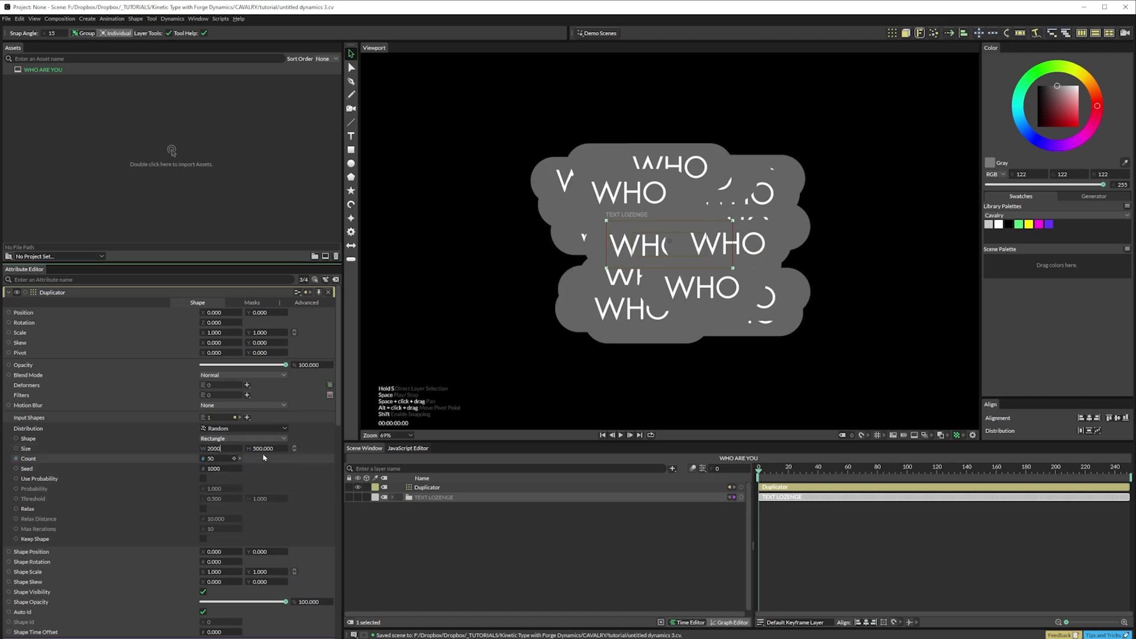
{"action": "key", "text": "Tab"}
{"action": "type", "text": "1000"}
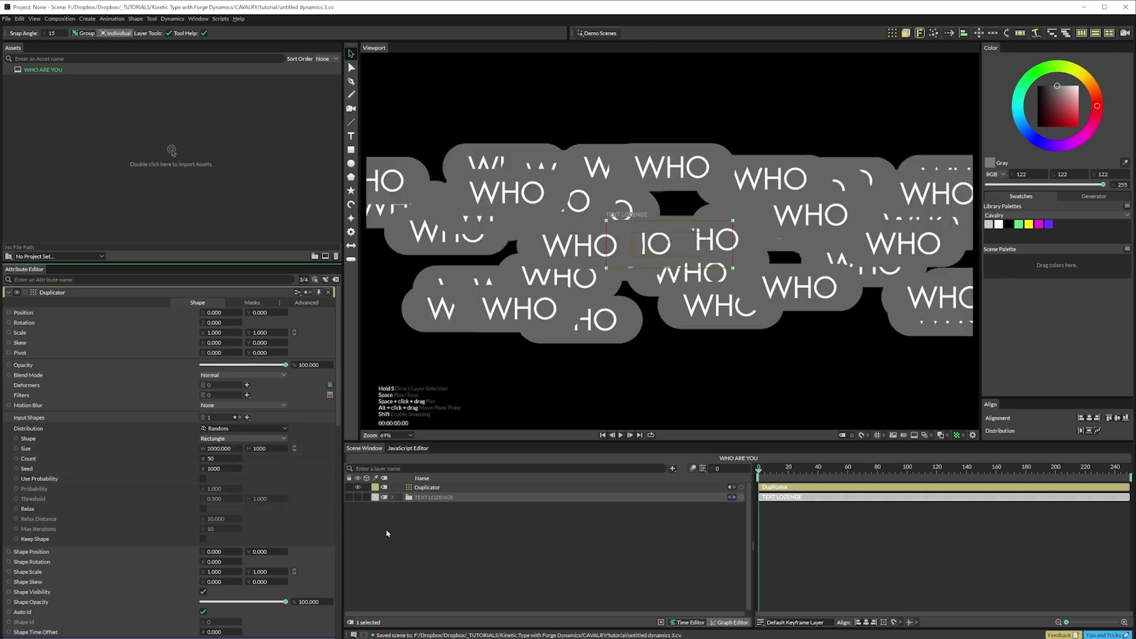
{"action": "left_click", "coordinate": [409, 550]}
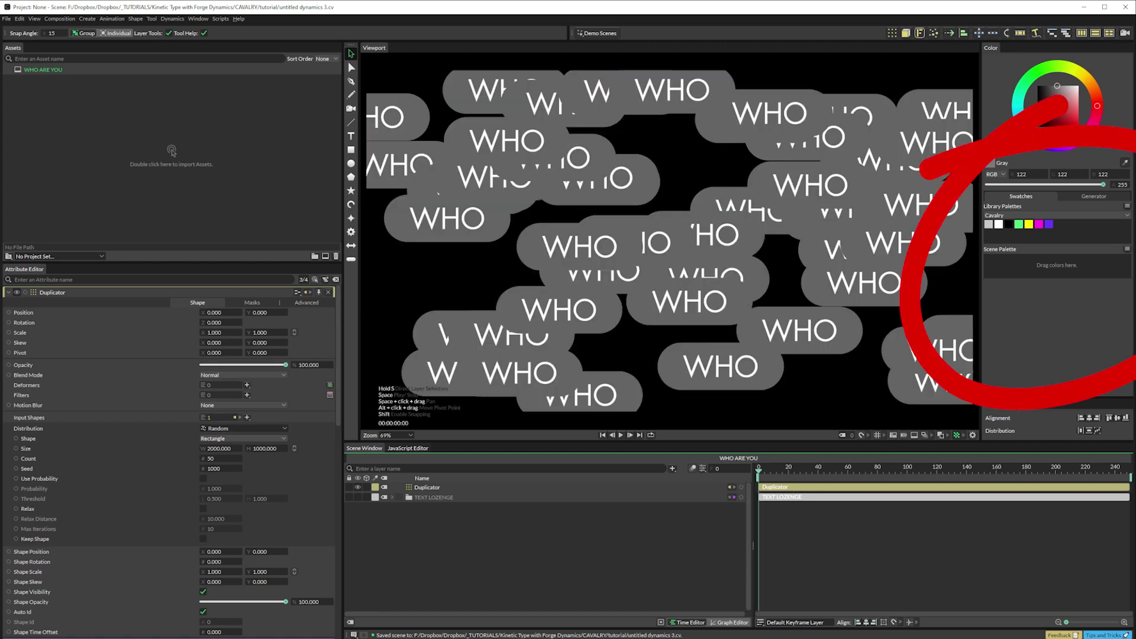
- Load the WHO ARE YOU library palette and create a Color Array from it
{"action": "left_click", "coordinate": [1127, 215]}
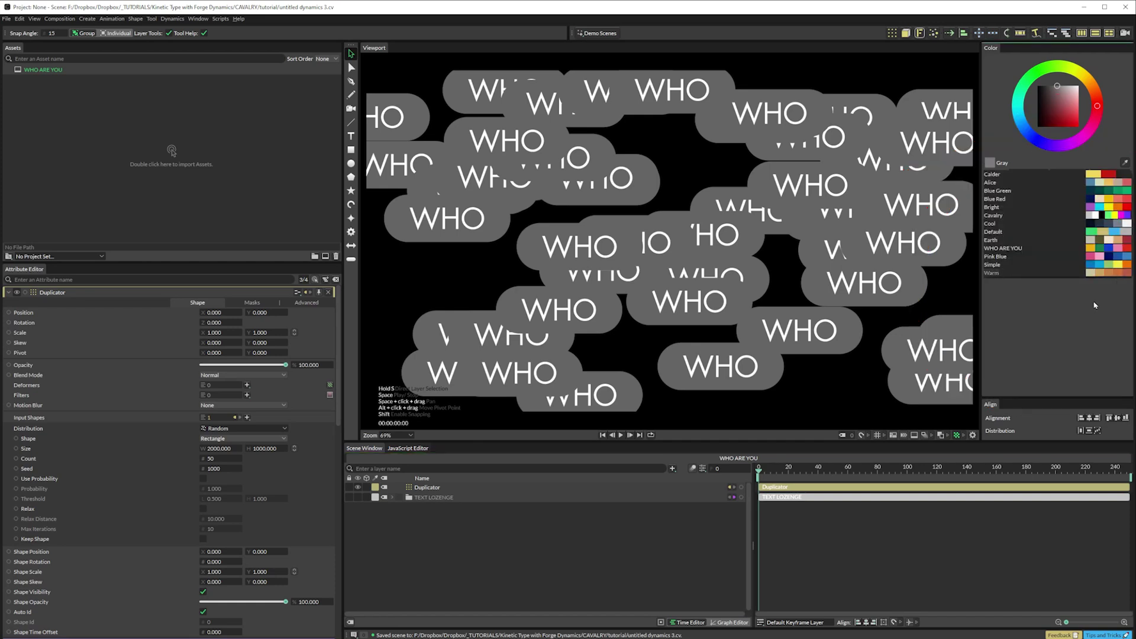
{"action": "left_click", "coordinate": [1094, 306]}
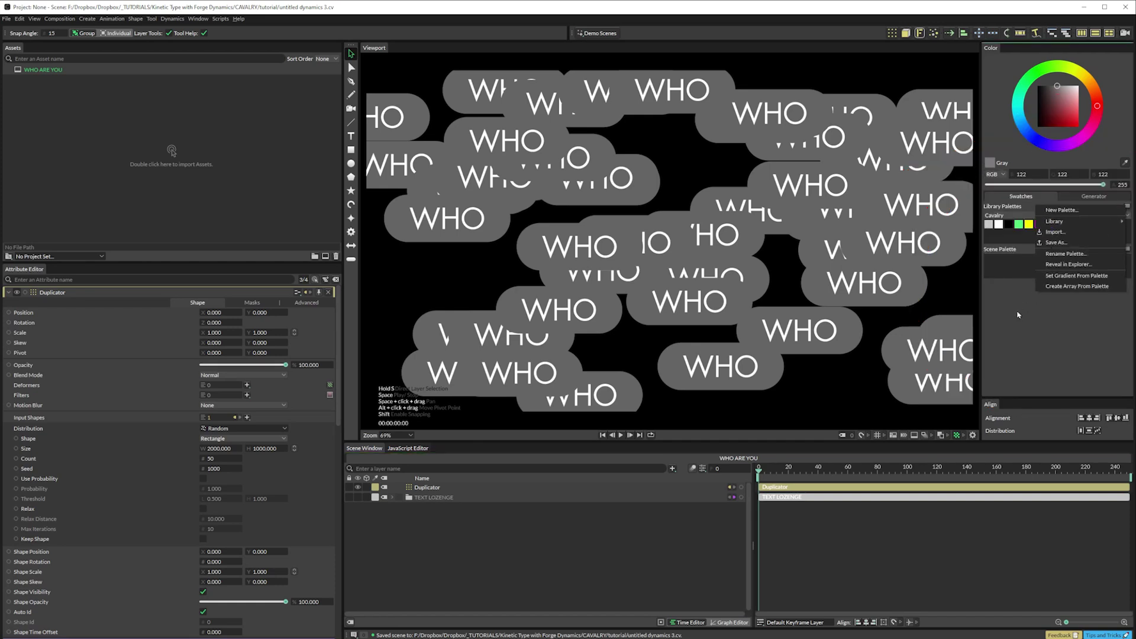
{"action": "left_click", "coordinate": [1126, 216]}
{"action": "left_click", "coordinate": [1127, 215]}
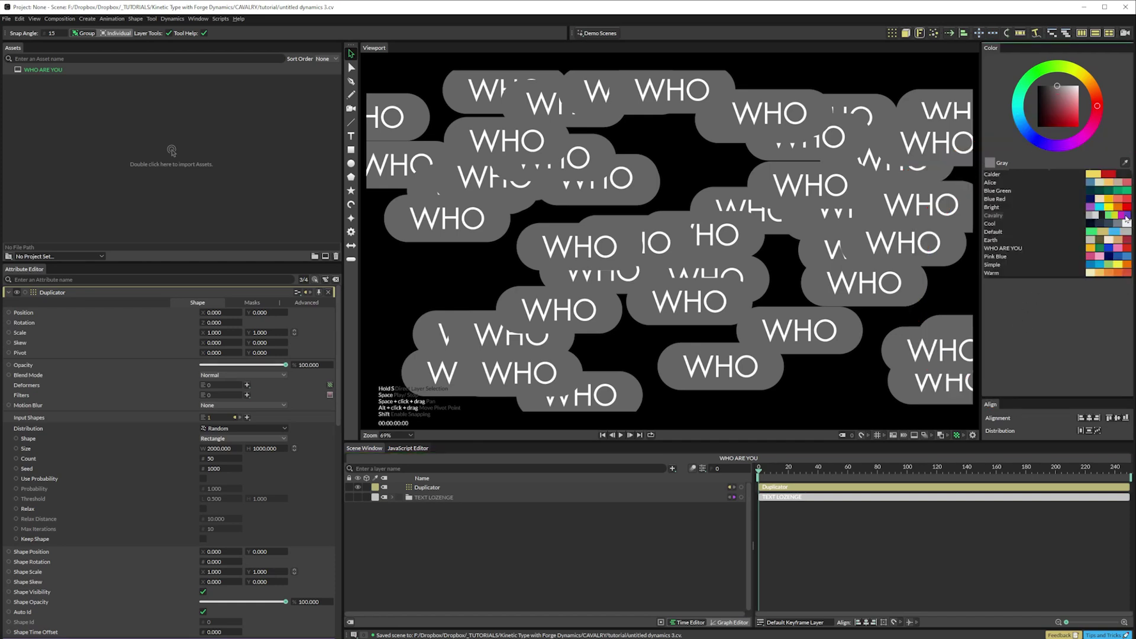
{"action": "left_click", "coordinate": [1034, 251]}
{"action": "left_click", "coordinate": [1127, 207]}
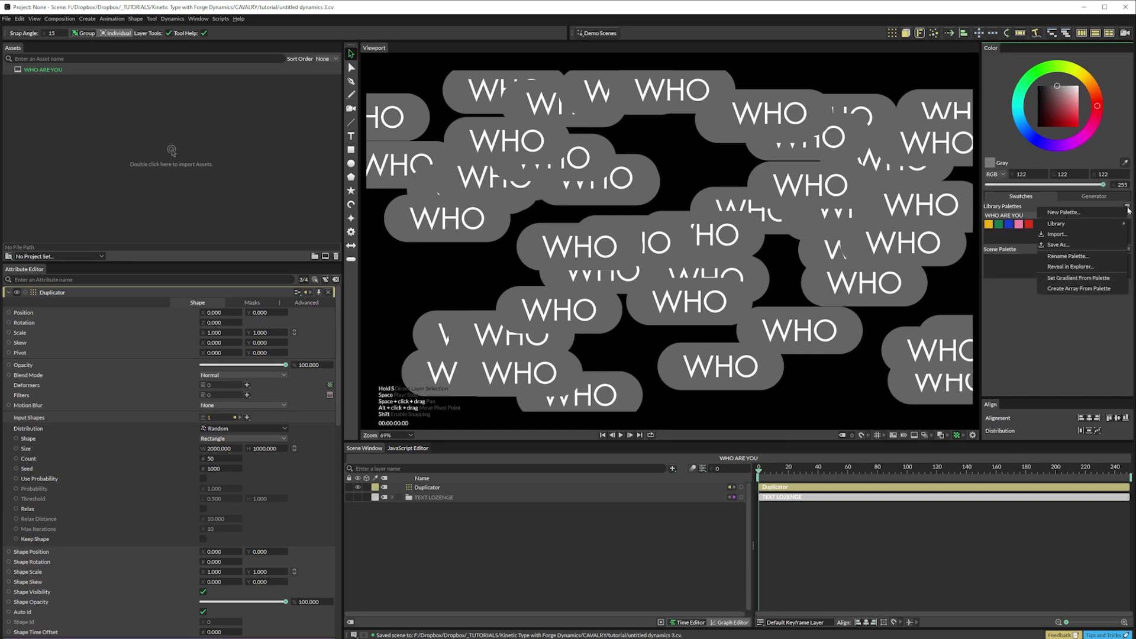
{"action": "left_click", "coordinate": [1099, 288]}
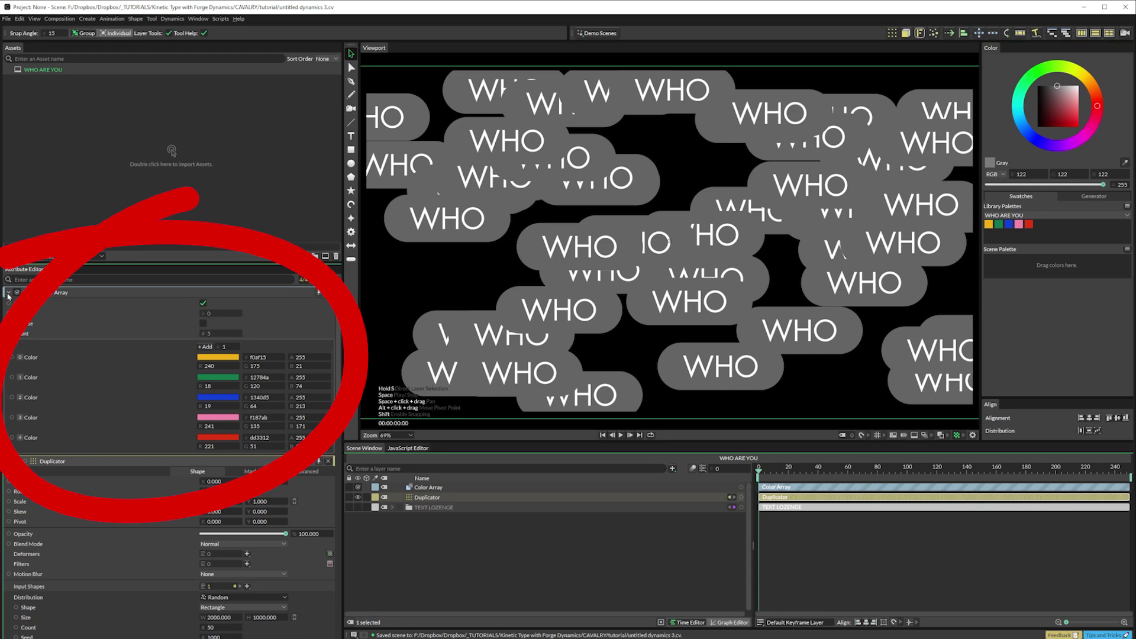
- Connect the Color Array to the rectangle's Fill Color so pills vary in palette colours
{"action": "left_click", "coordinate": [8, 292]}
{"action": "left_click", "coordinate": [8, 304]}
{"action": "left_click", "coordinate": [8, 317]}
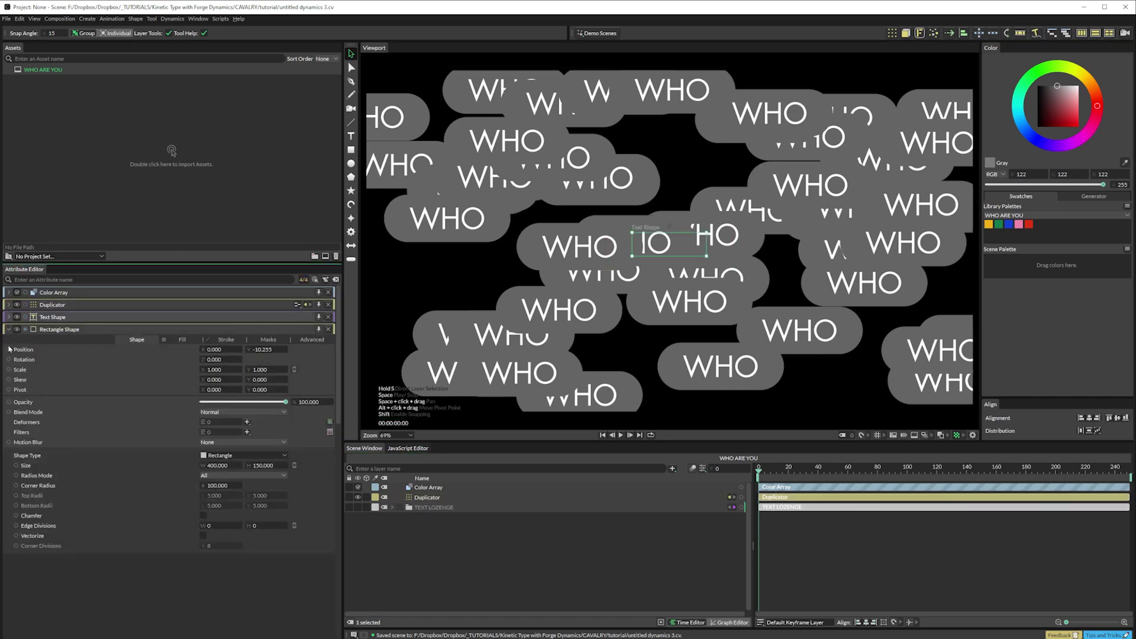
{"action": "left_click", "coordinate": [181, 340]}
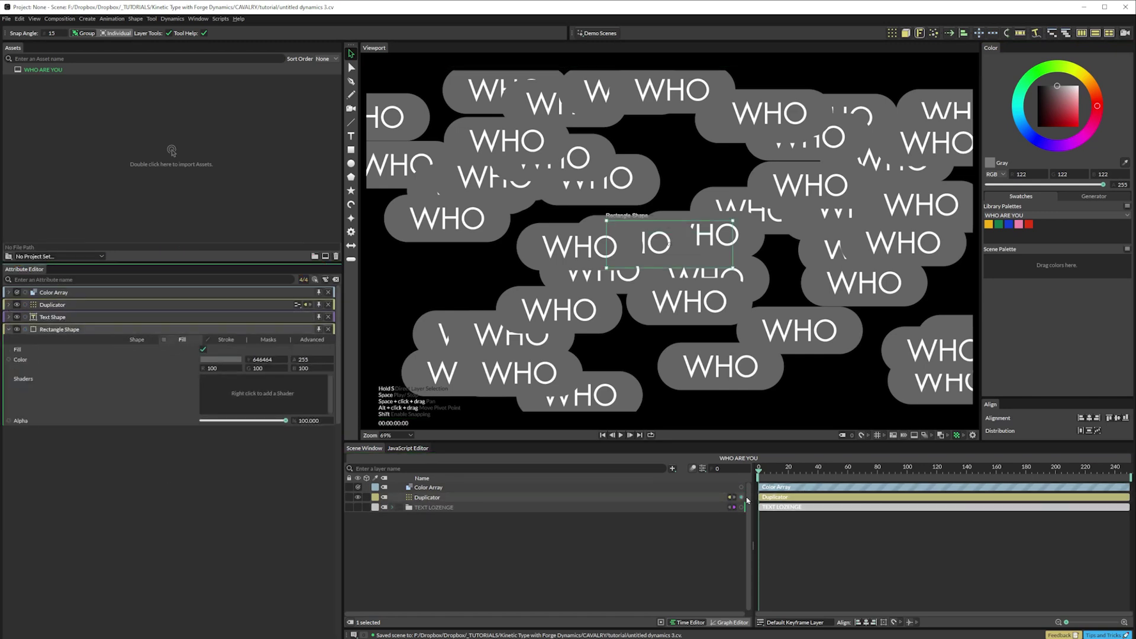
{"action": "left_click_drag", "start_coordinate": [741, 487], "coordinate": [6, 362]}
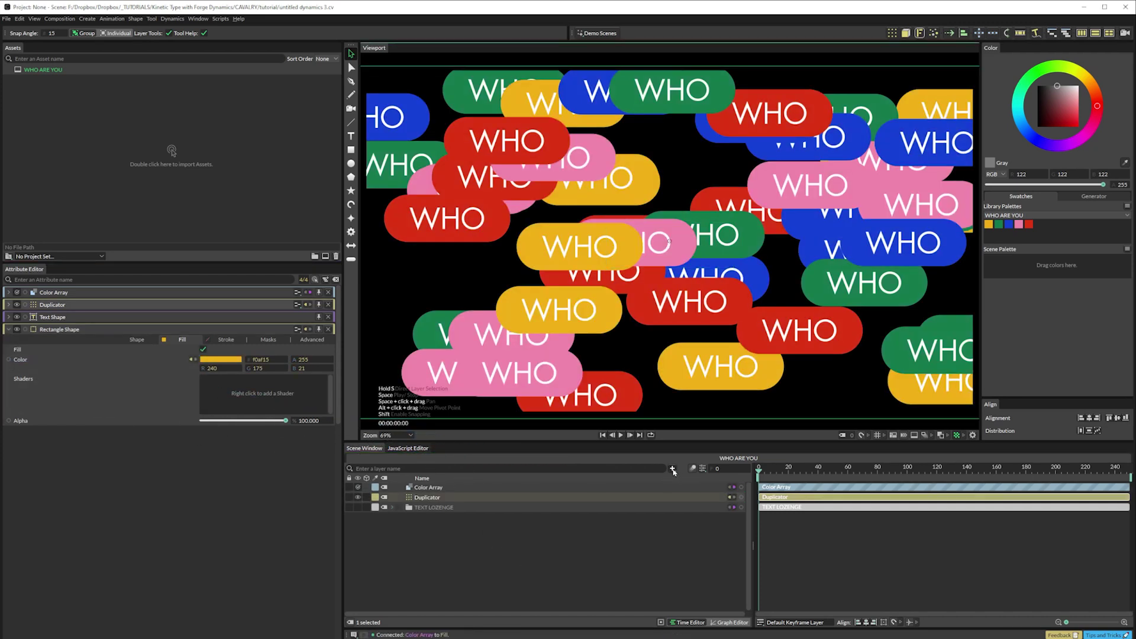
{"action": "left_click", "coordinate": [672, 469]}
- Add a String Array holding the words WHO, ARE and YOU
{"action": "type", "text": "string"}
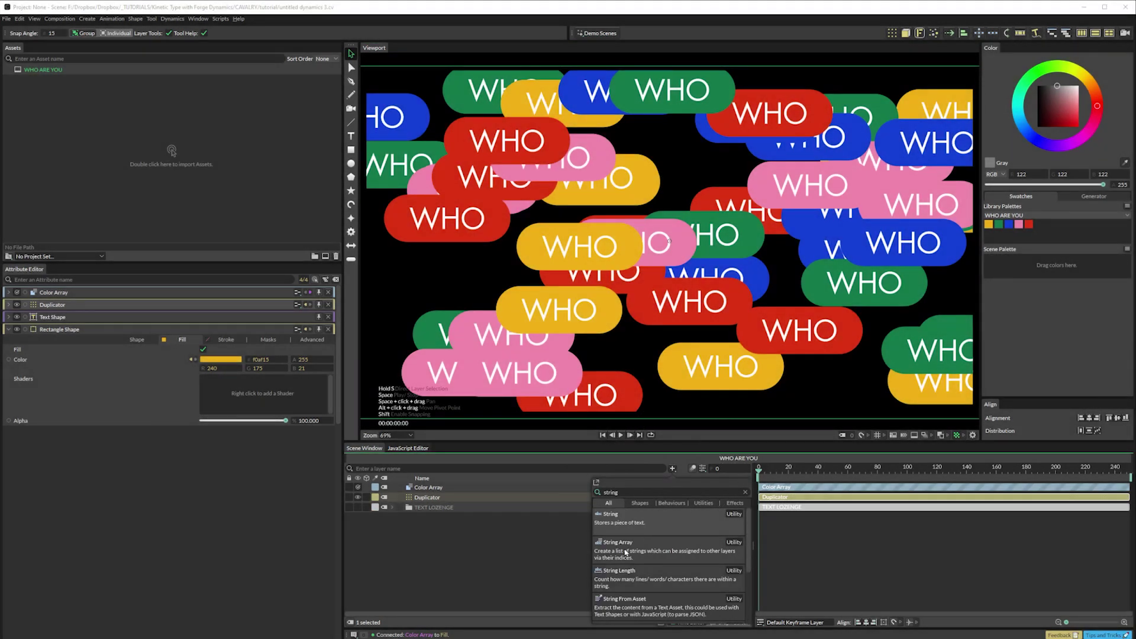
{"action": "left_click", "coordinate": [625, 552]}
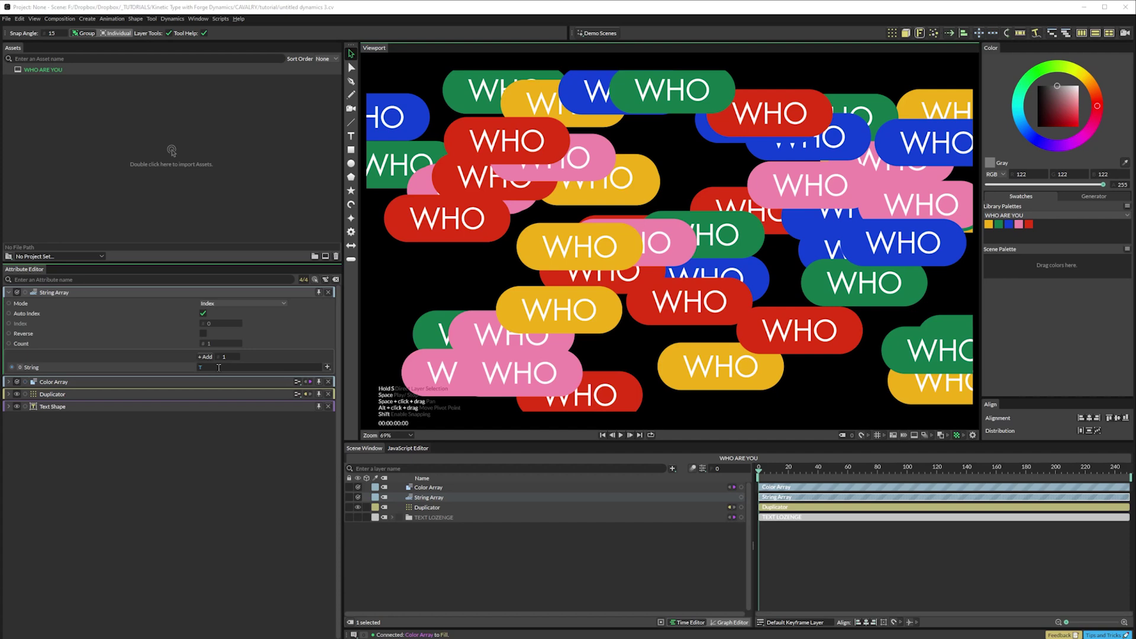
{"action": "type", "text": "WHO"}
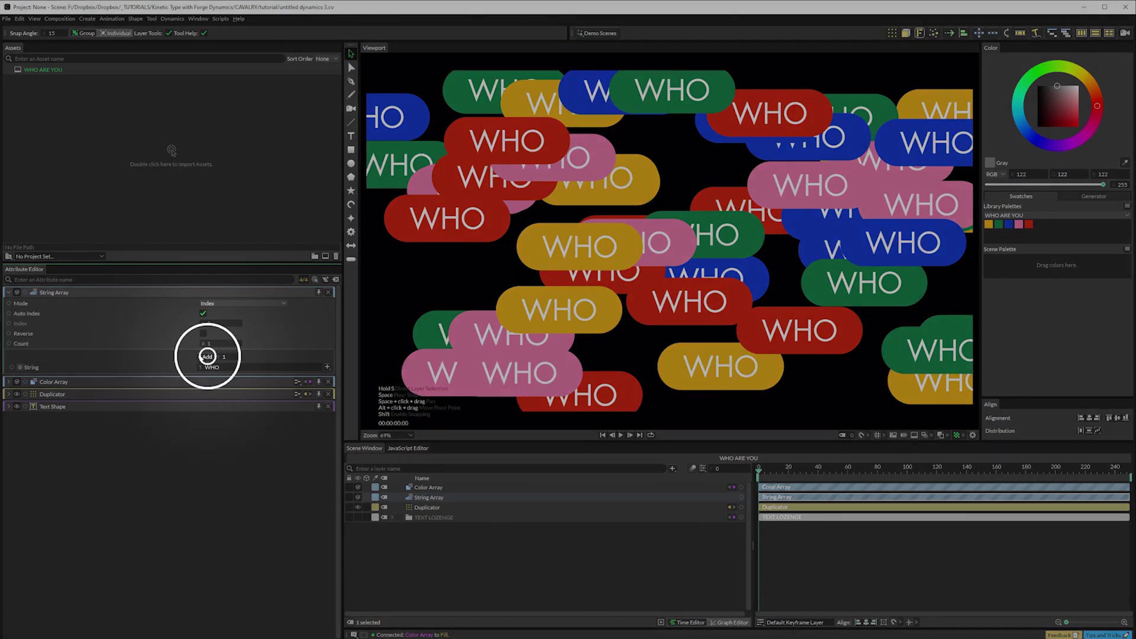
{"action": "left_click", "coordinate": [206, 357]}
{"action": "left_click", "coordinate": [222, 378]}
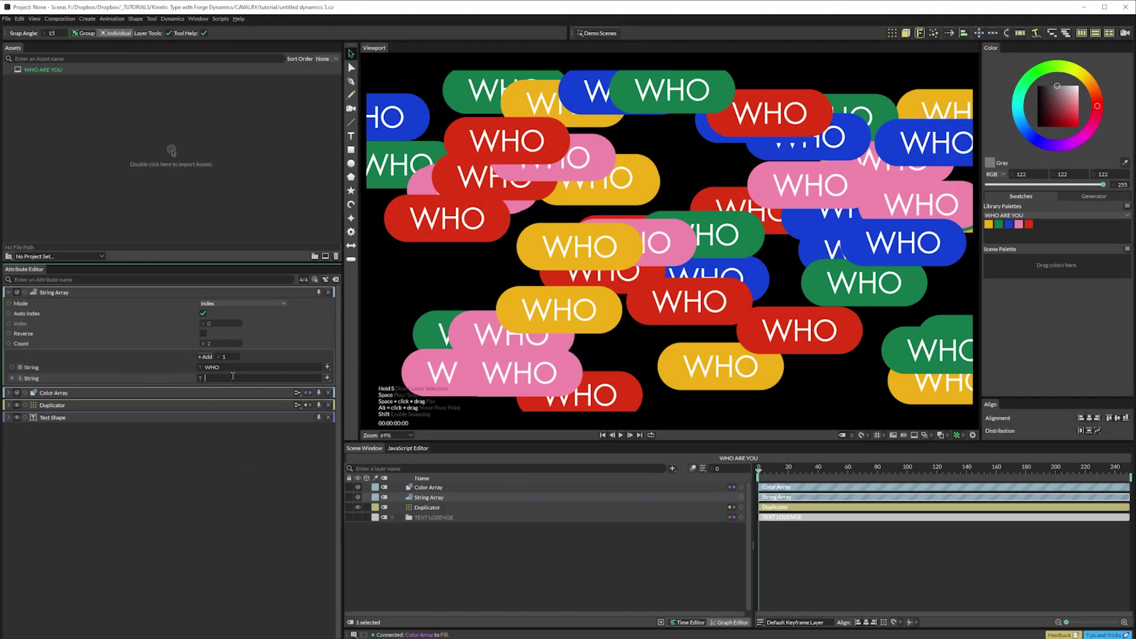
{"action": "left_click", "coordinate": [206, 356]}
{"action": "left_click", "coordinate": [249, 389]}
{"action": "type", "text": "YOU"}
- Connect the String Array to the Text Shape's String attribute
{"action": "left_click", "coordinate": [8, 292]}
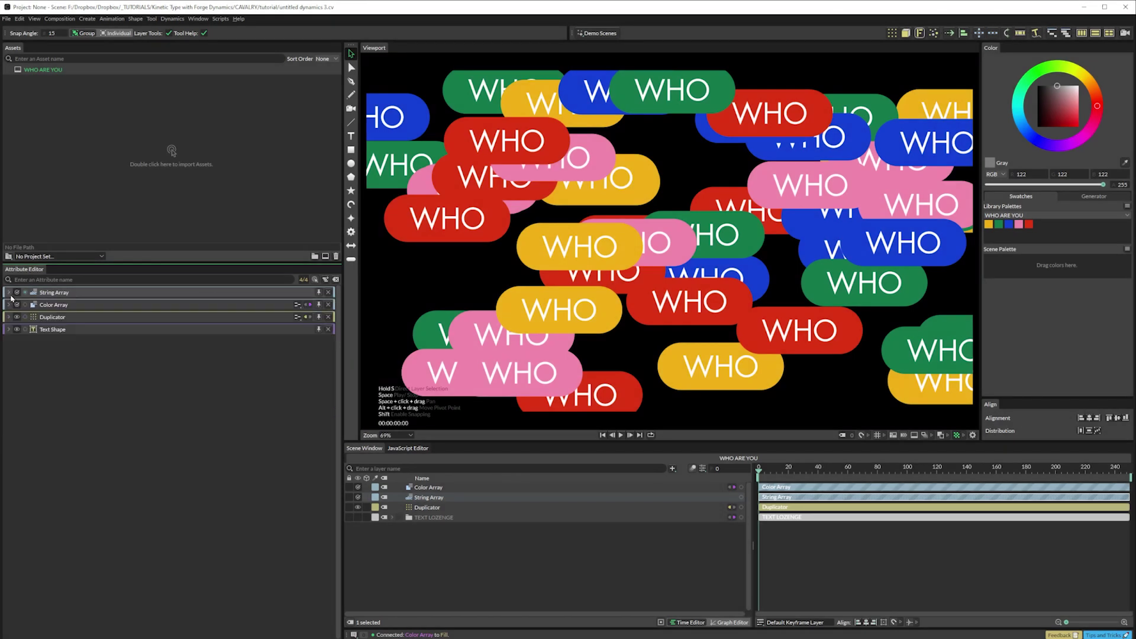
{"action": "left_click", "coordinate": [8, 330]}
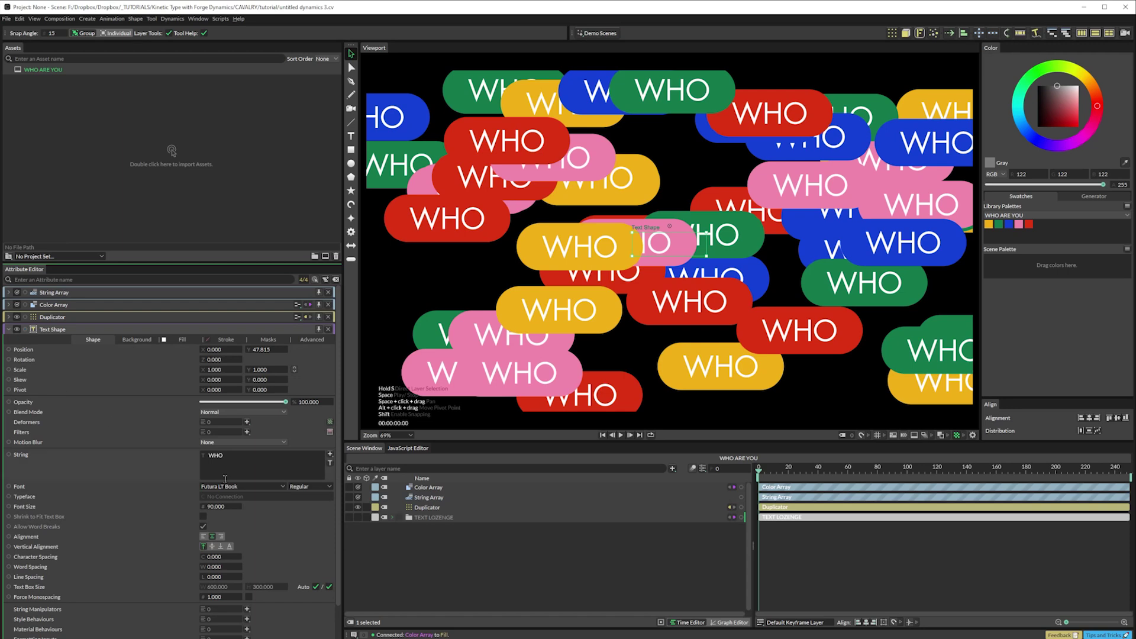
{"action": "left_click_drag", "start_coordinate": [742, 502], "coordinate": [3, 462]}
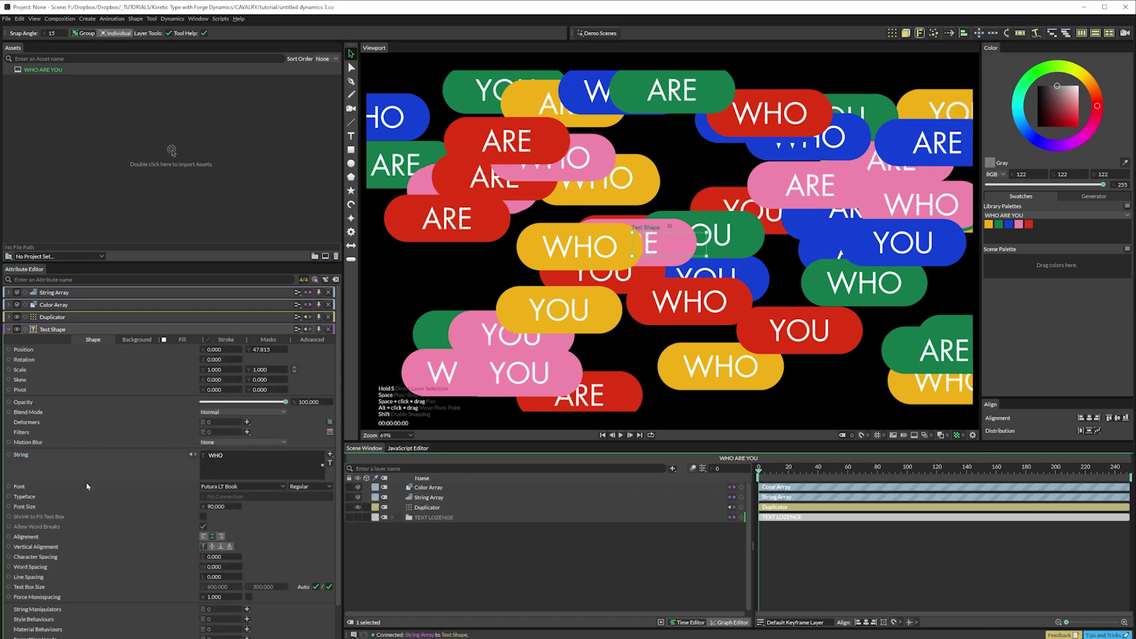
- Parent the String Array and Color Array under the Duplicator
{"action": "left_click", "coordinate": [428, 497]}
{"action": "left_click", "coordinate": [427, 487], "text": "ctrl"}
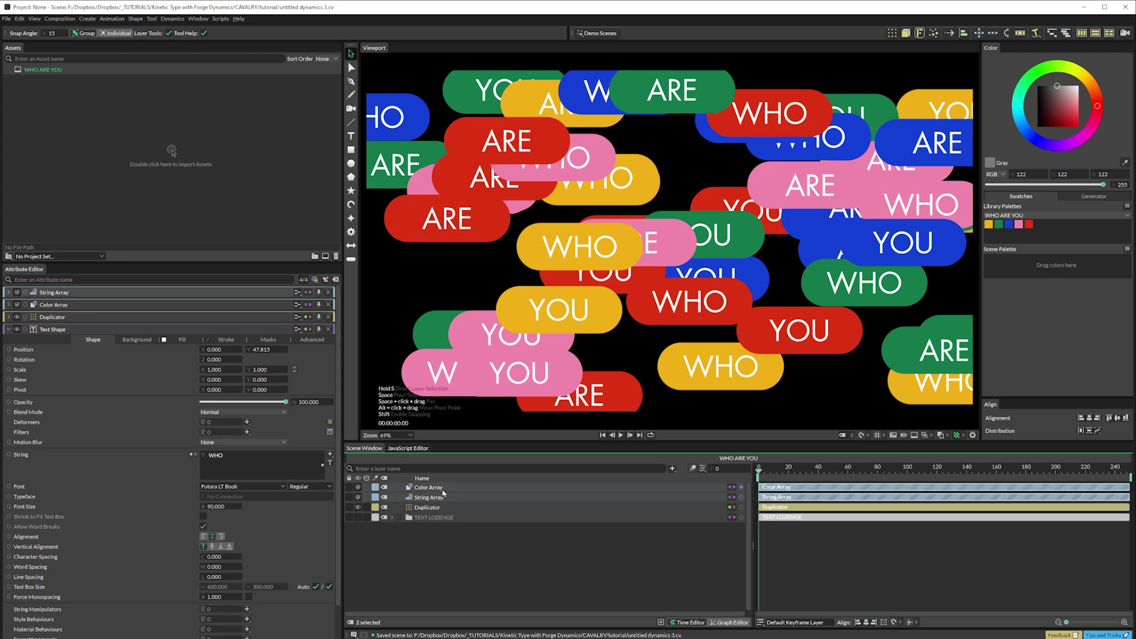
{"action": "left_click_drag", "start_coordinate": [428, 499], "coordinate": [426, 508]}
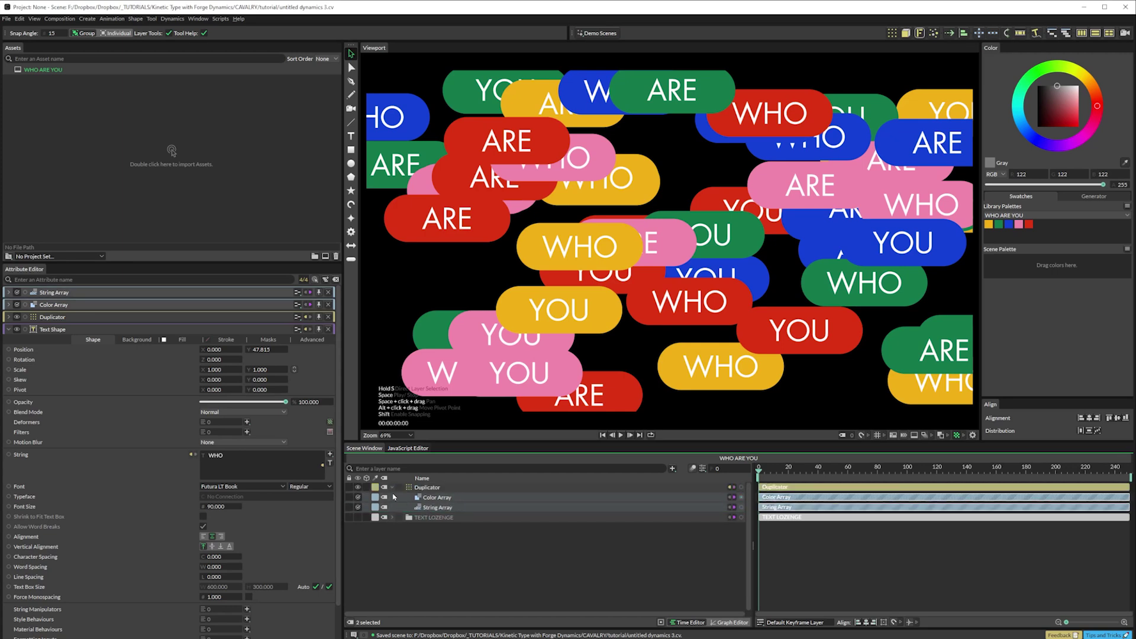
{"action": "left_click", "coordinate": [390, 488]}
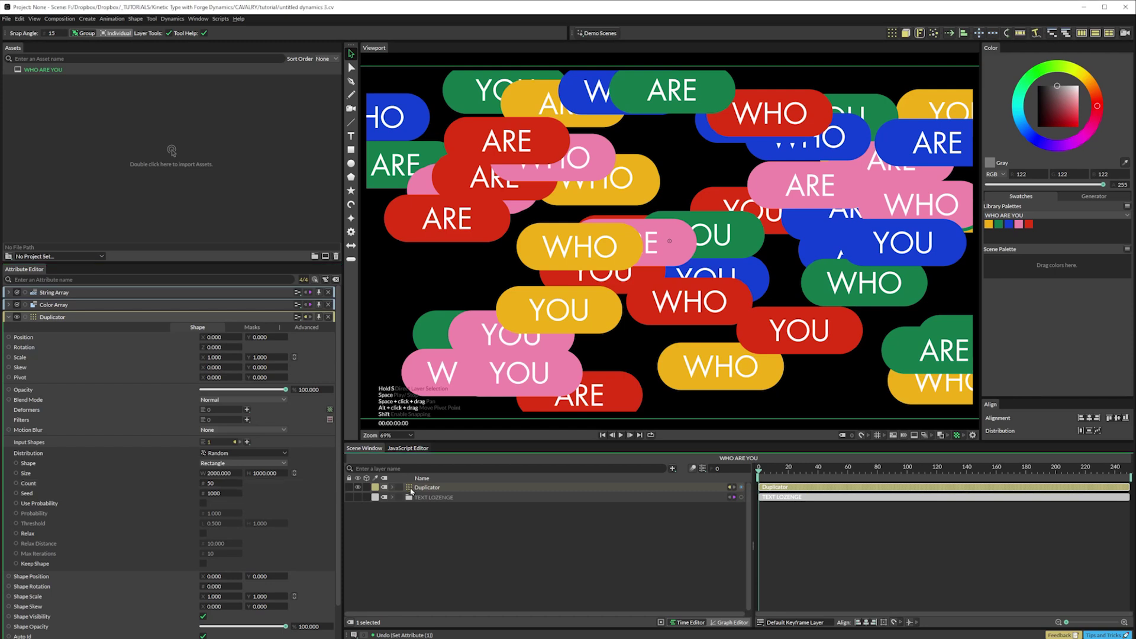
- Add a Forge Dynamics simulation to the lozenges and play it
{"action": "left_click", "coordinate": [919, 33]}
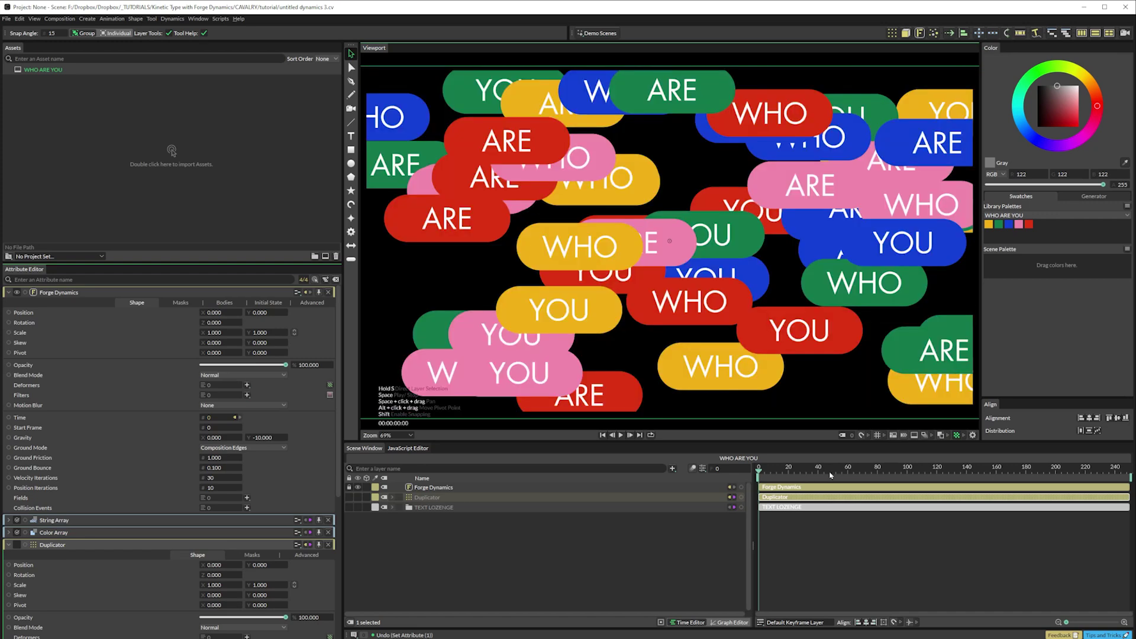
{"action": "left_click", "coordinate": [758, 479]}
{"action": "key", "text": "space"}
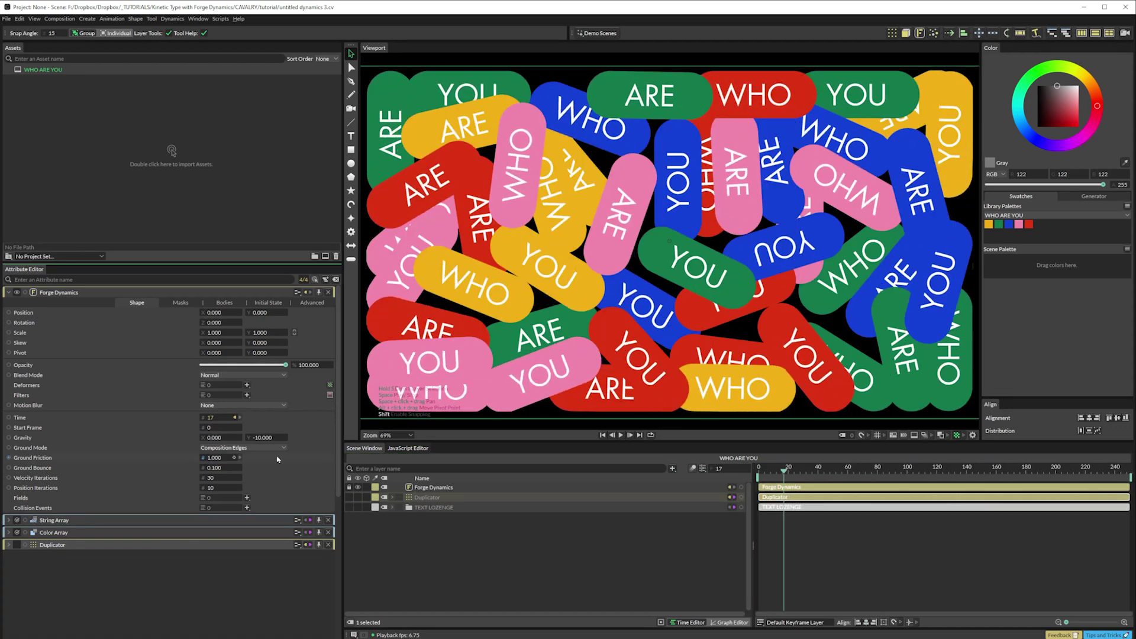
- Set vertical gravity to 0 and Ground Mode to Composition Bottom, then replay from the start
{"action": "left_click", "coordinate": [262, 438]}
{"action": "type", "text": "0"}
{"action": "key", "text": "Return"}
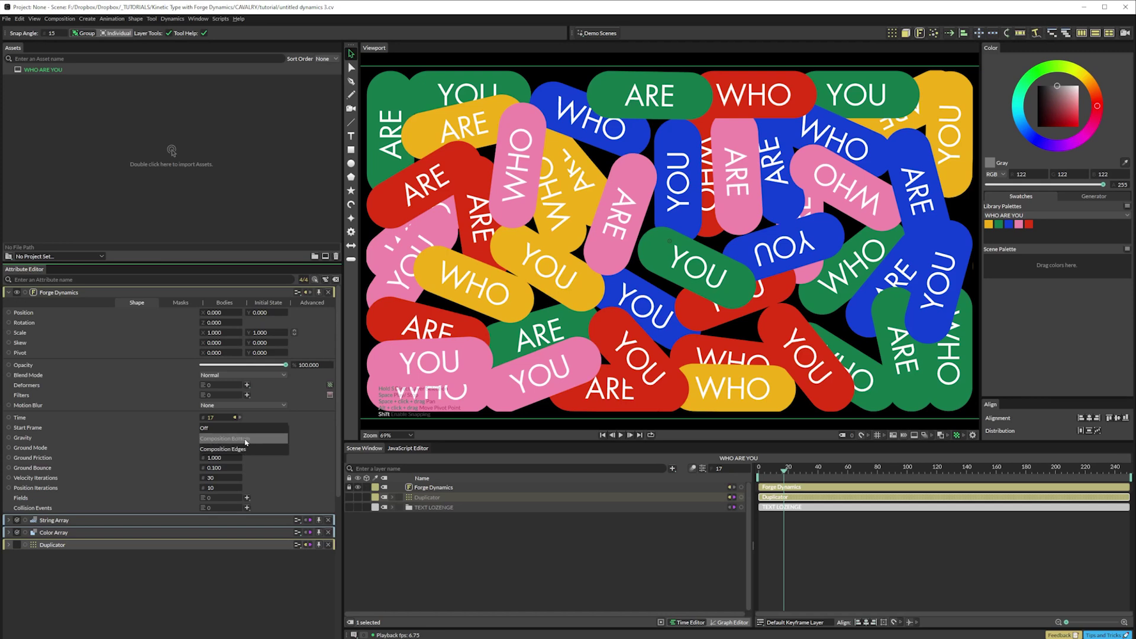
{"action": "left_click", "coordinate": [245, 442]}
{"action": "left_click", "coordinate": [739, 507]}
{"action": "left_click_drag", "start_coordinate": [768, 474], "coordinate": [759, 474]}
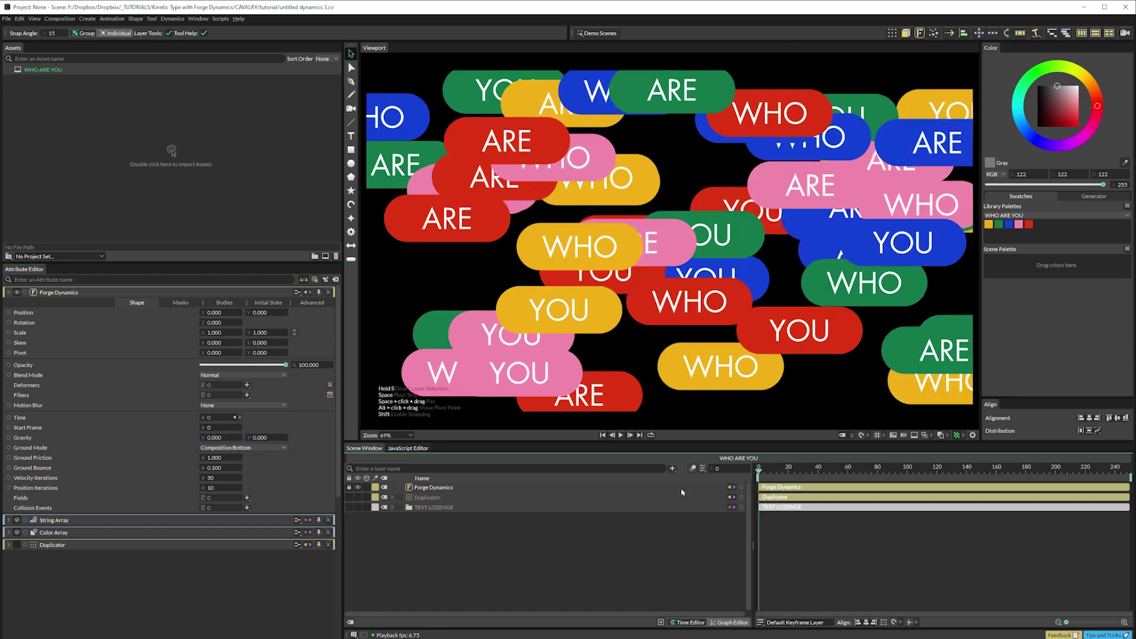
{"action": "key", "text": "space"}
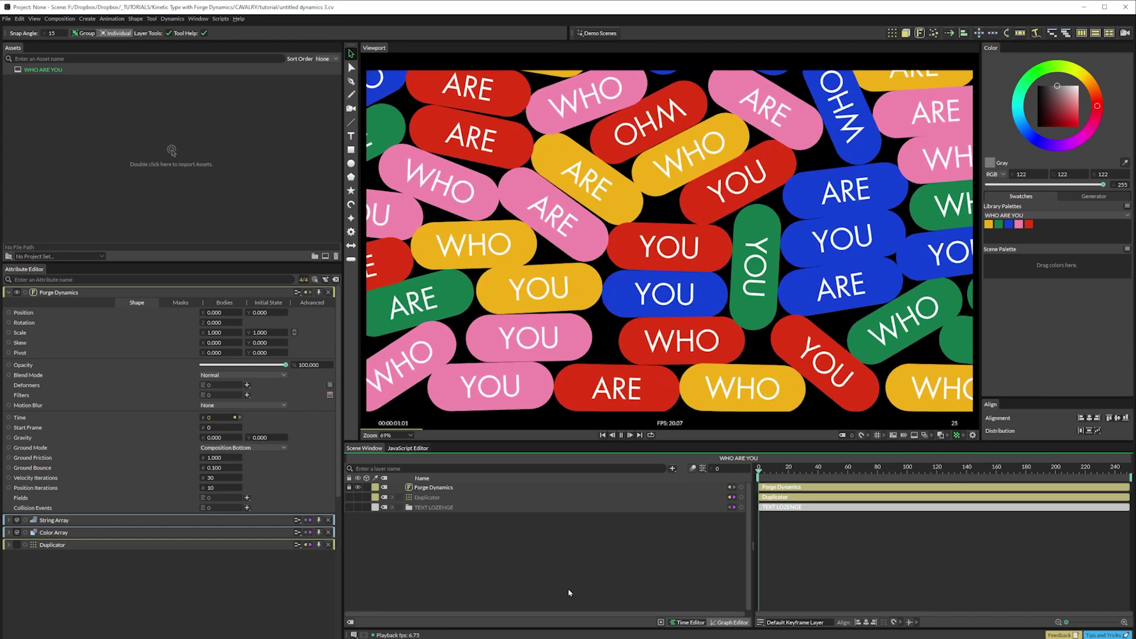
- Stop playback and keyframe the Duplicator Count at 50 on frame 0
{"action": "key", "text": "space"}
{"action": "left_click", "coordinate": [8, 292]}
{"action": "left_click", "coordinate": [9, 329]}
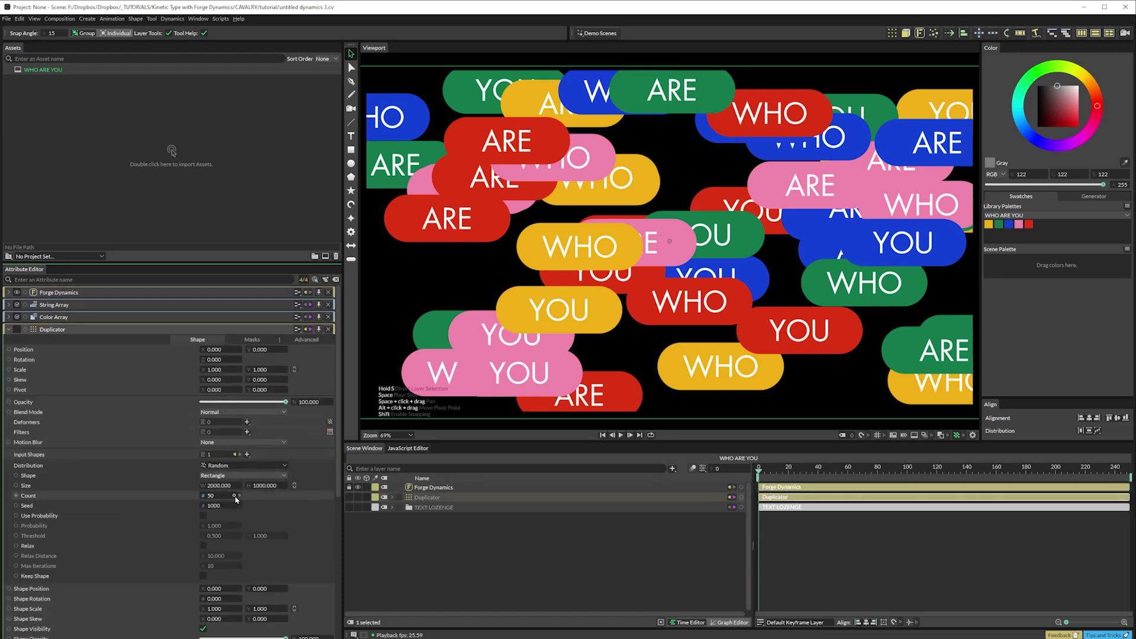
{"action": "left_click", "coordinate": [234, 495]}
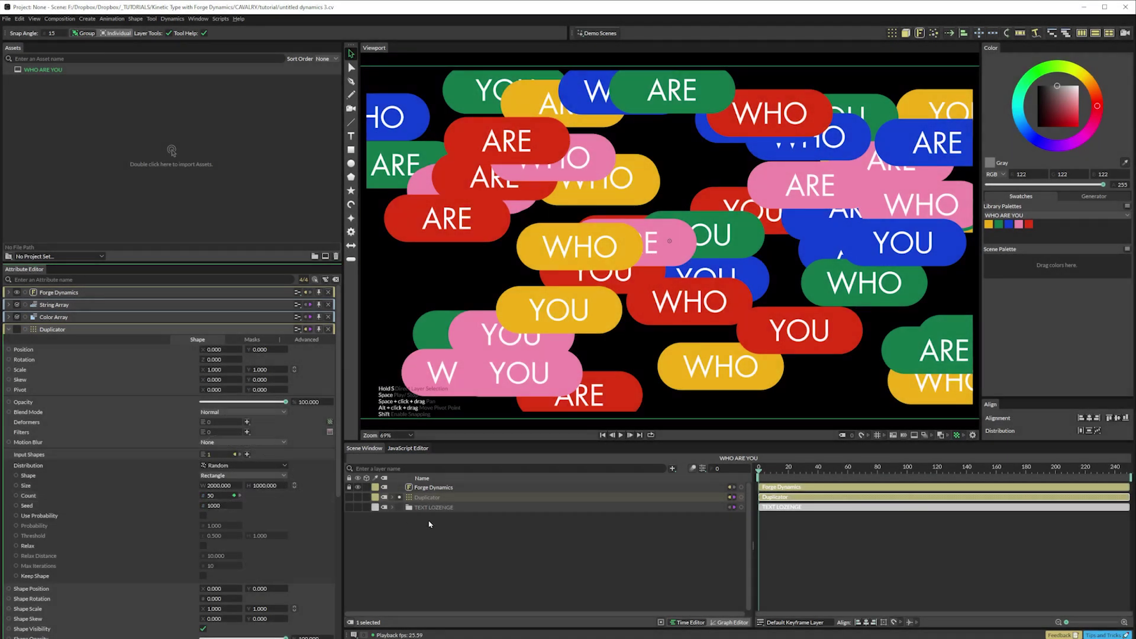
{"action": "left_click", "coordinate": [392, 498]}
- Key the Count to 100 at frame 249, then replay the simulation from the first frame
{"action": "left_click", "coordinate": [1105, 470]}
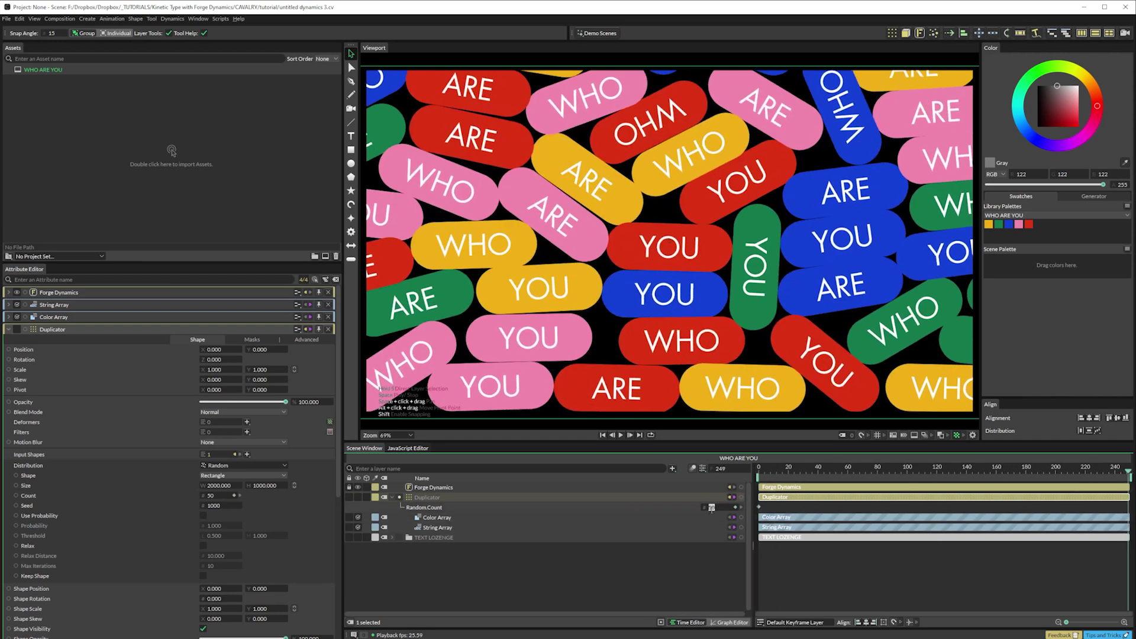
{"action": "key", "text": "Return"}
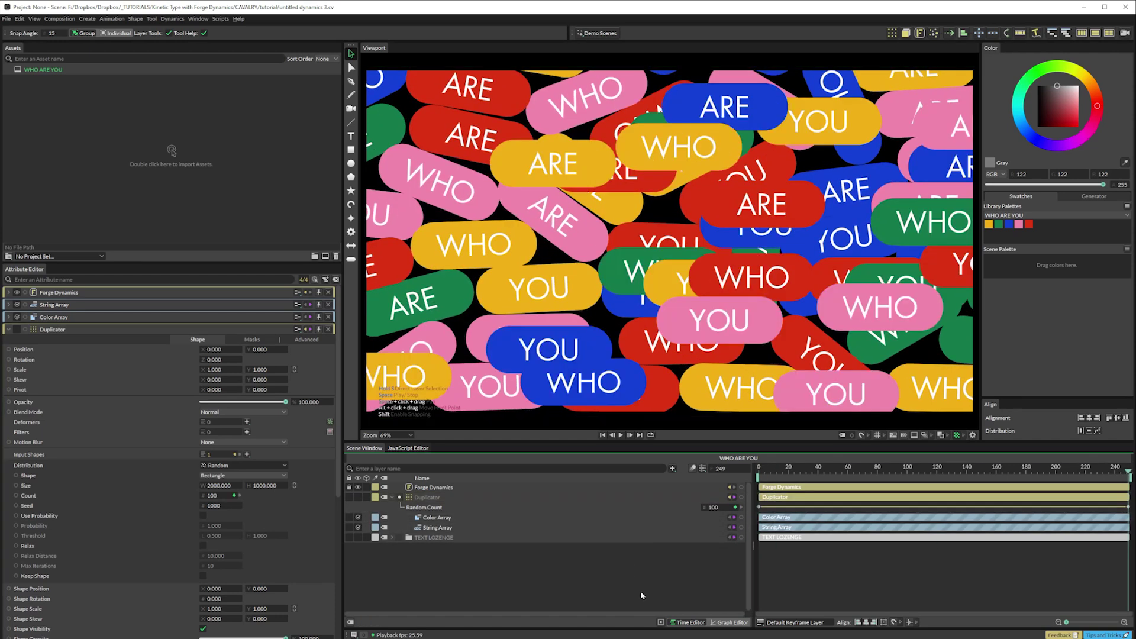
{"action": "left_click_drag", "start_coordinate": [777, 474], "coordinate": [701, 507]}
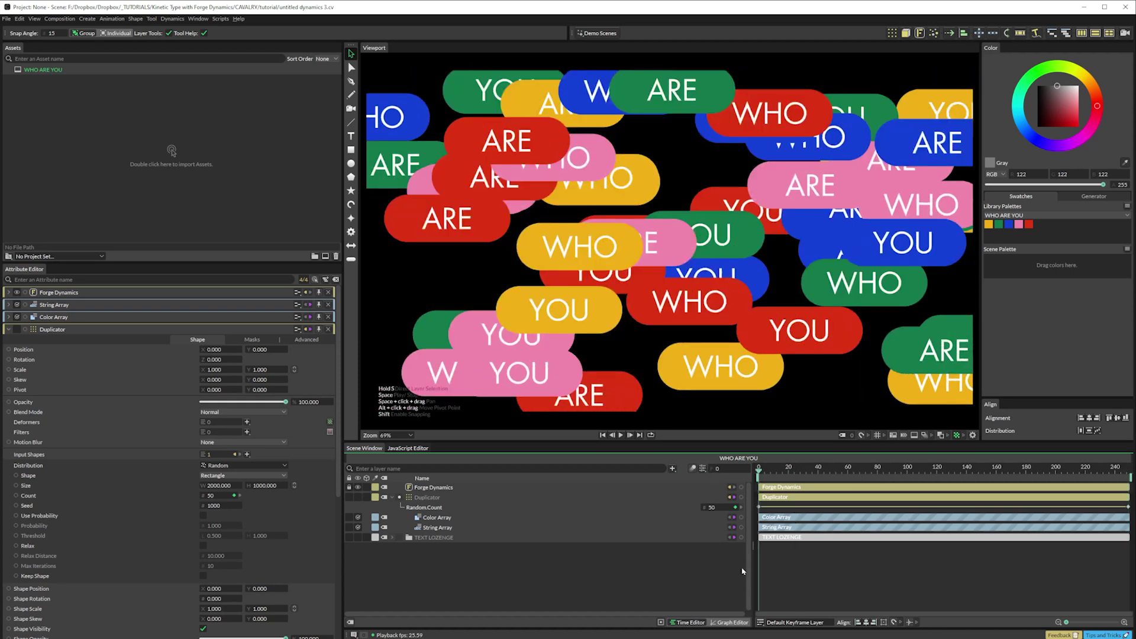
{"action": "key", "text": "space"}
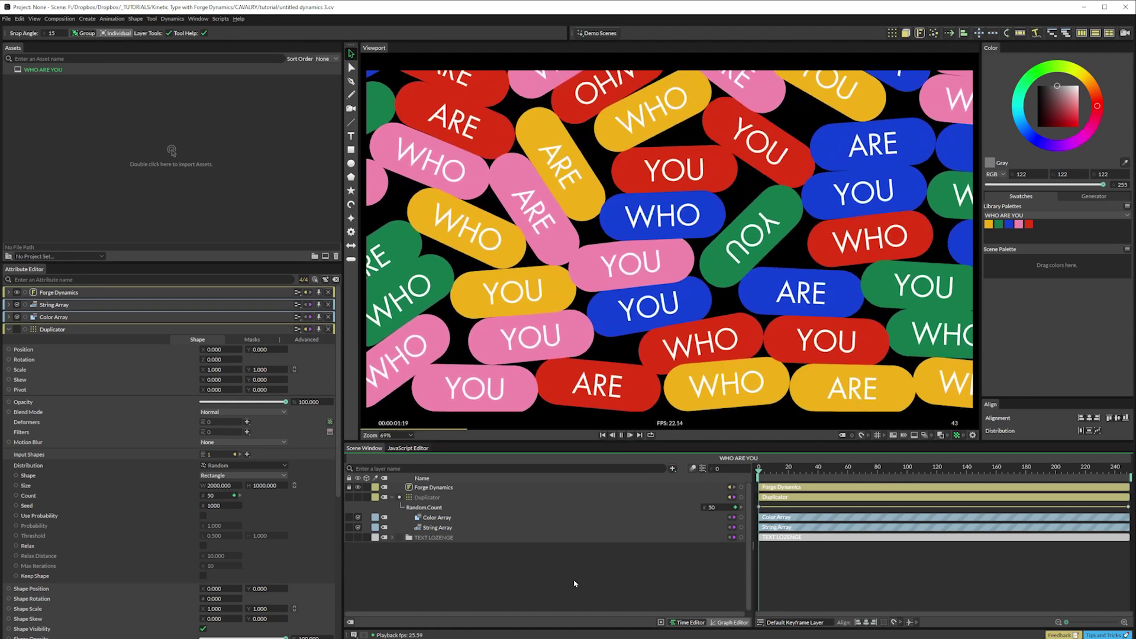